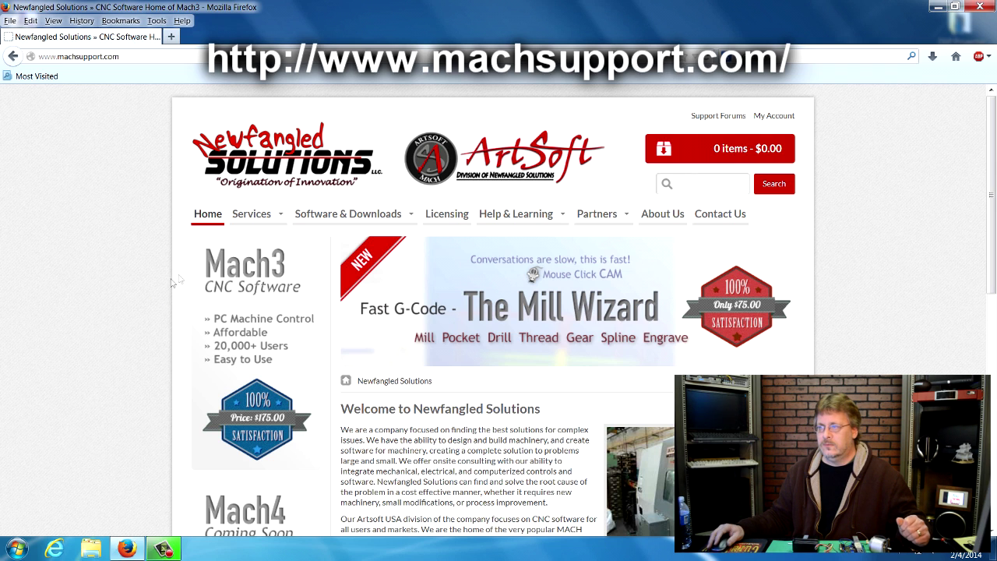
- Browse the machsupport.com home page and open the Mach3 product page from Software & Downloads
scroll(146, 295, "down", 3)
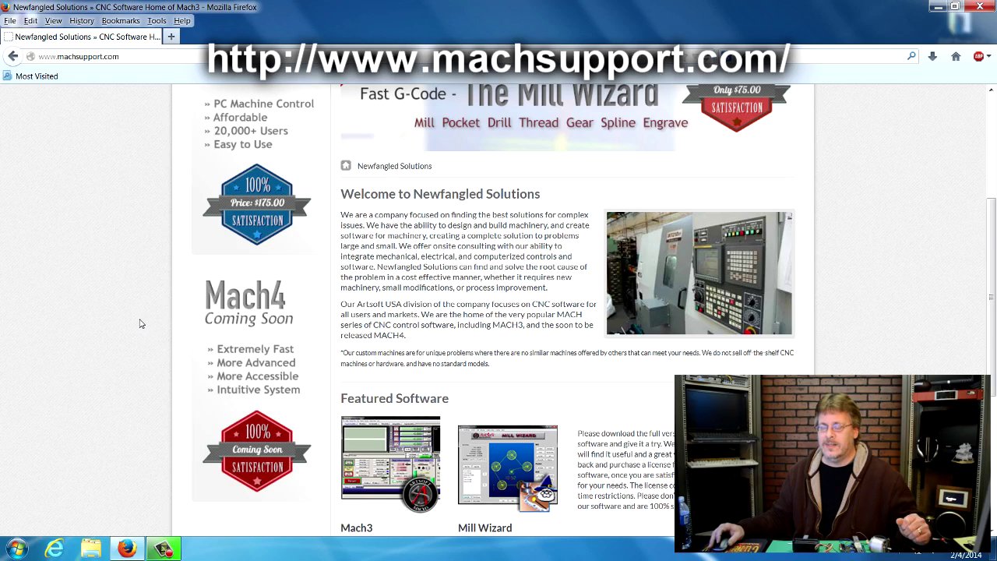
scroll(140, 320, "down", 1)
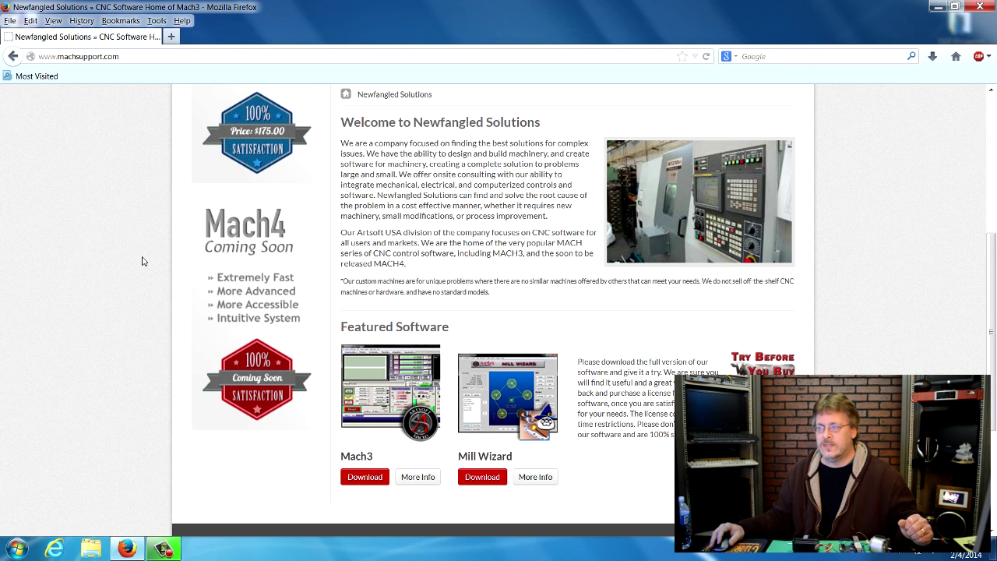
scroll(143, 266, "up", 6)
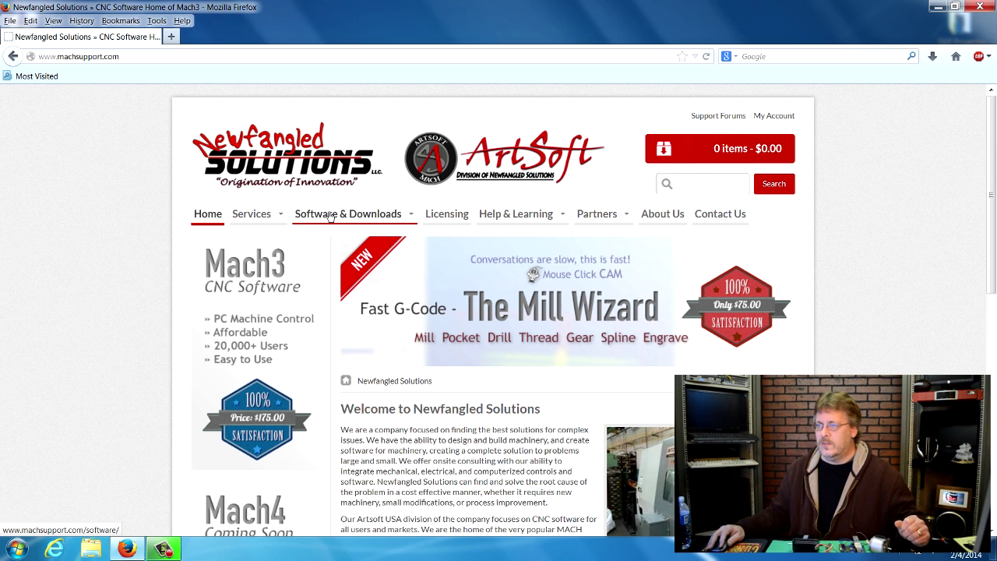
mouse_move(331, 217)
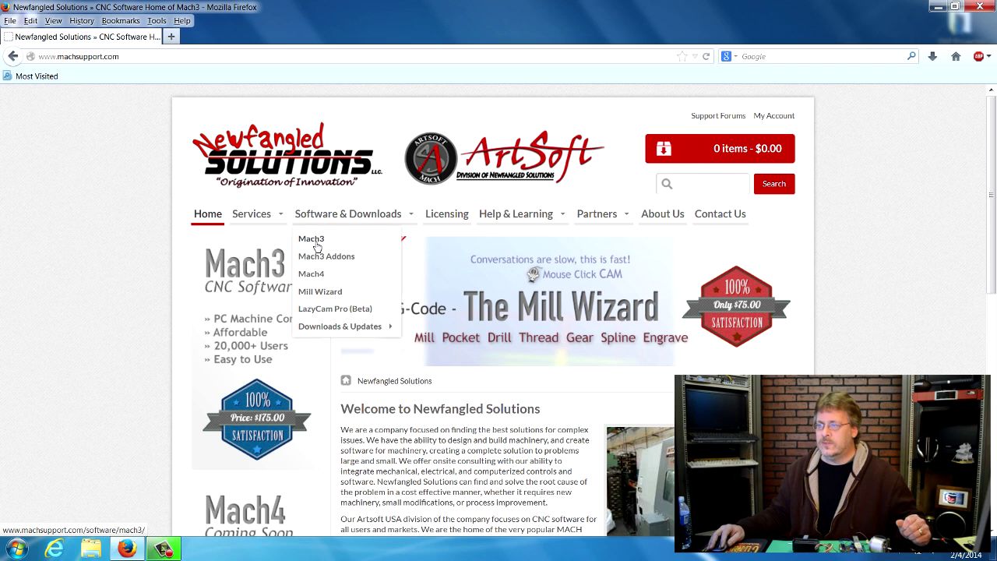
left_click(316, 240)
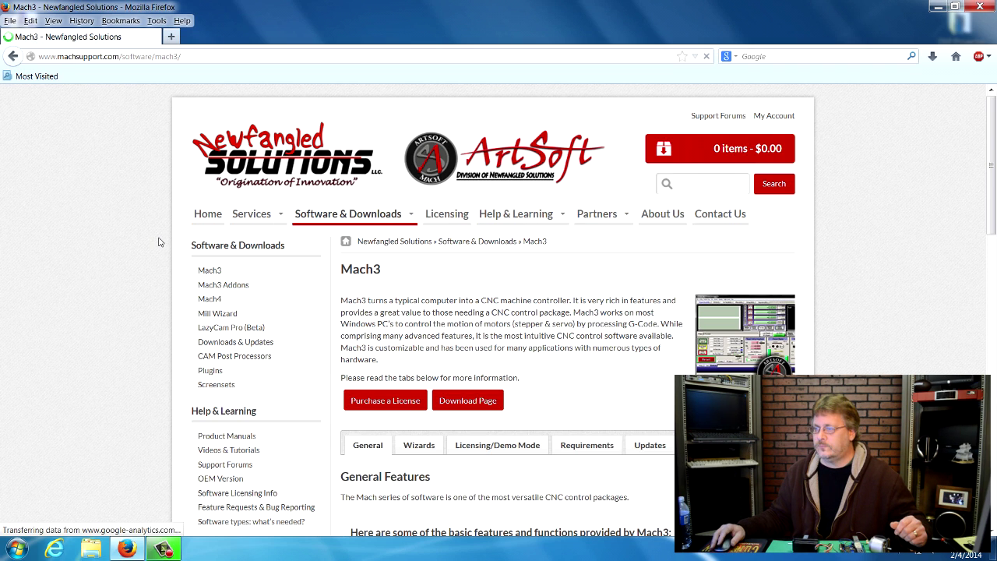
- Go to the Mach3 downloads page and start downloading the Mach3 R3.043.066 installer
scroll(158, 241, "down", 3)
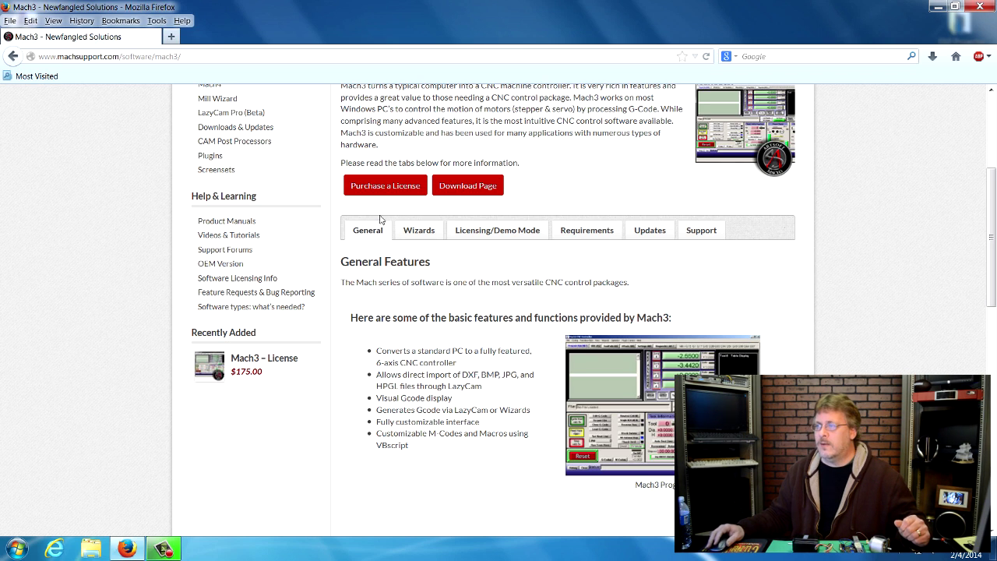
left_click(462, 187)
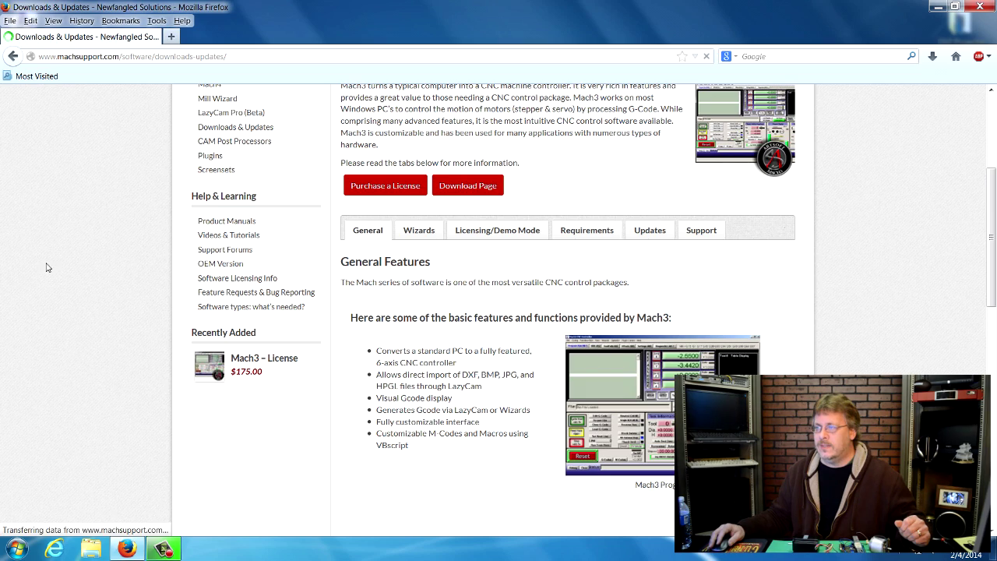
scroll(621, 442, "down", 5)
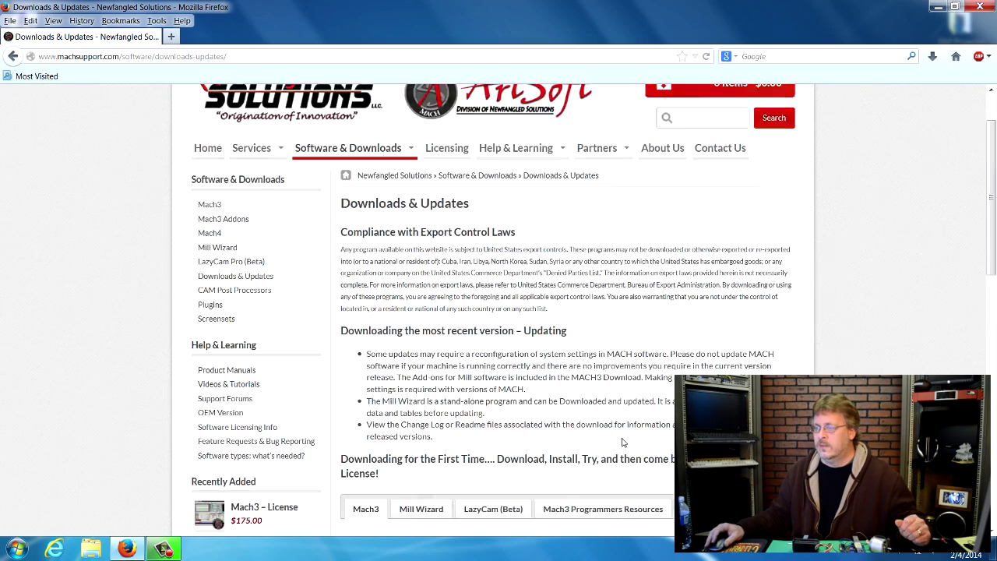
scroll(622, 442, "down", 5)
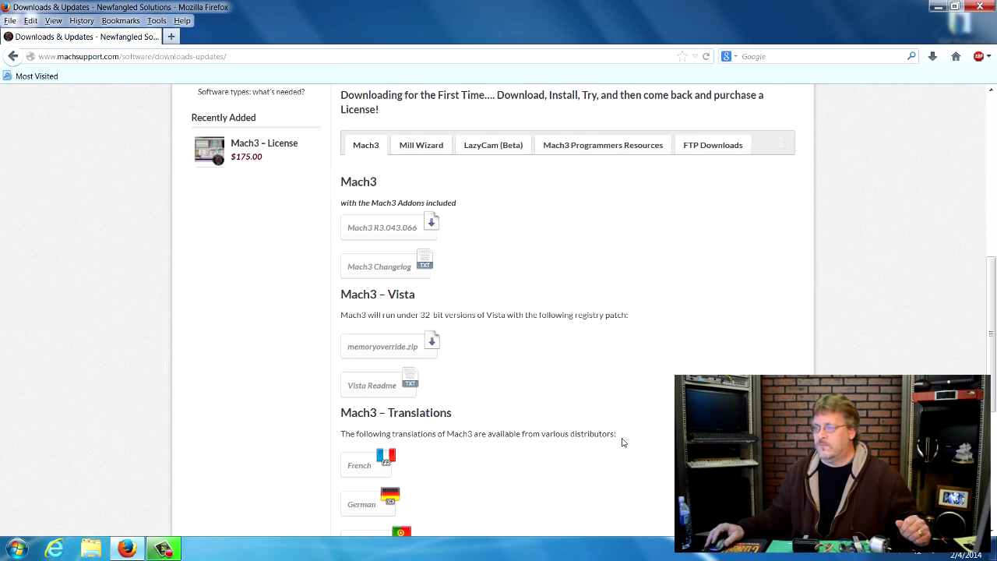
left_click(372, 227)
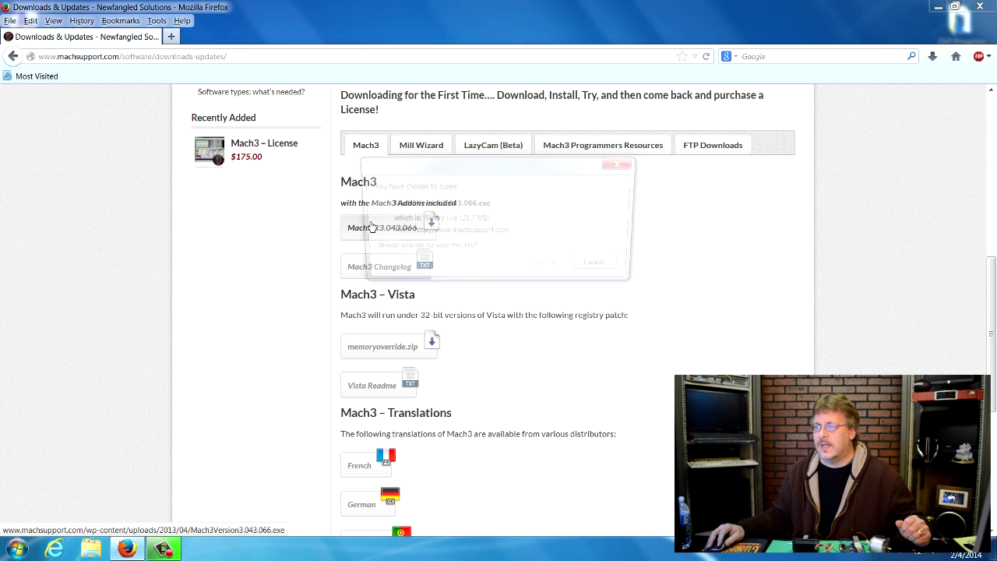
- Save the Mach3Version3.043.066 installer to the Desktop, replacing the old copy, and centre its icon
left_click(547, 267)
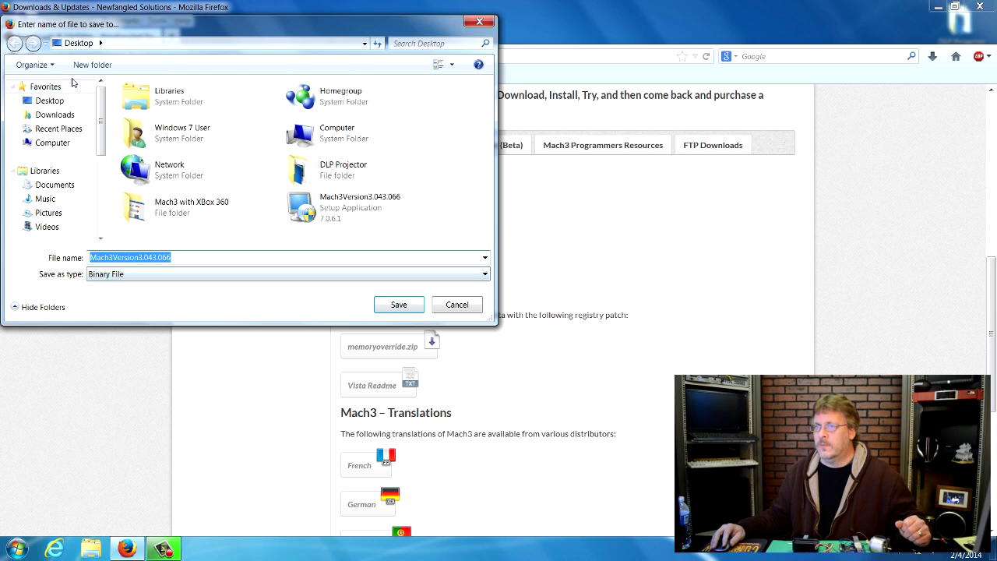
left_click(49, 102)
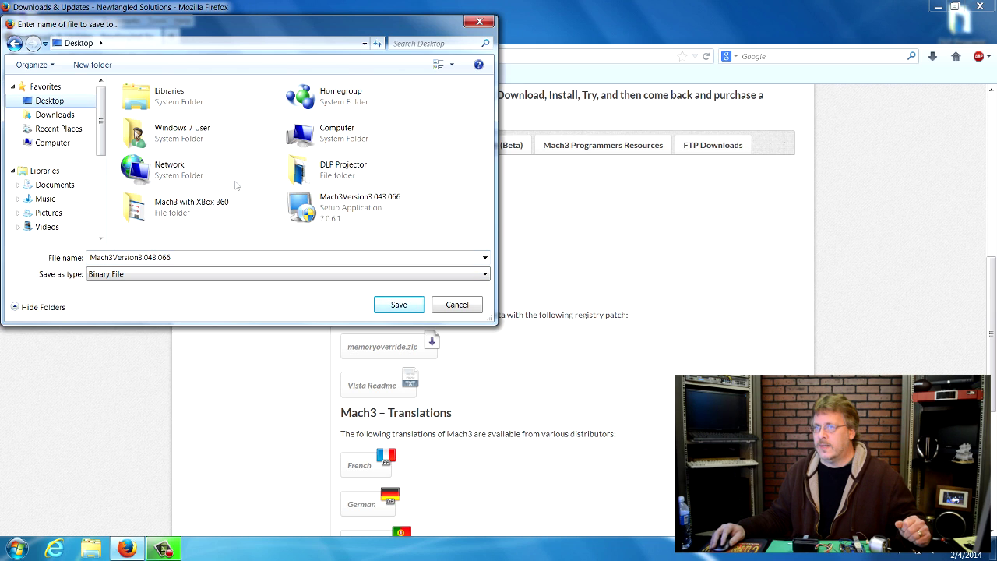
left_click(394, 305)
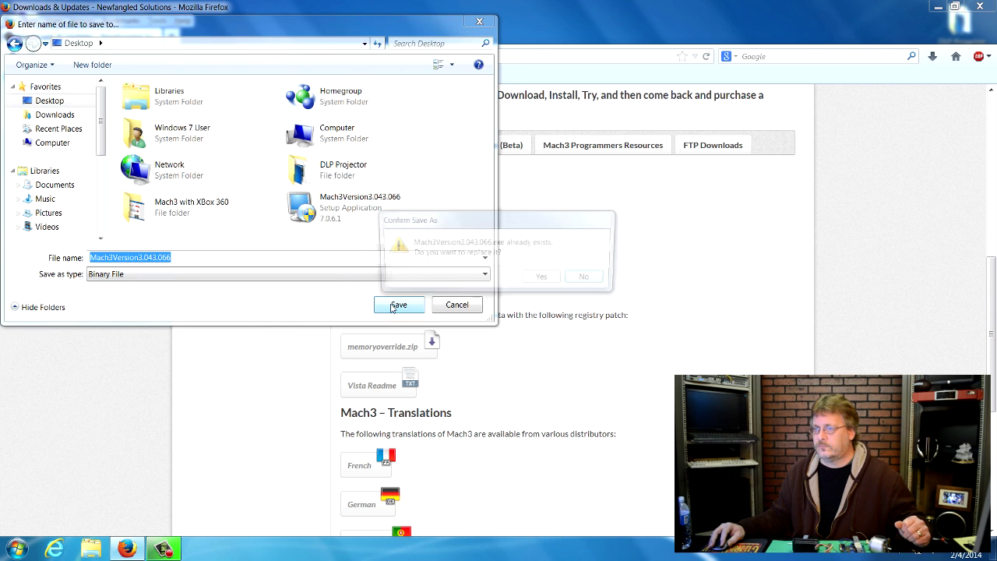
left_click(543, 278)
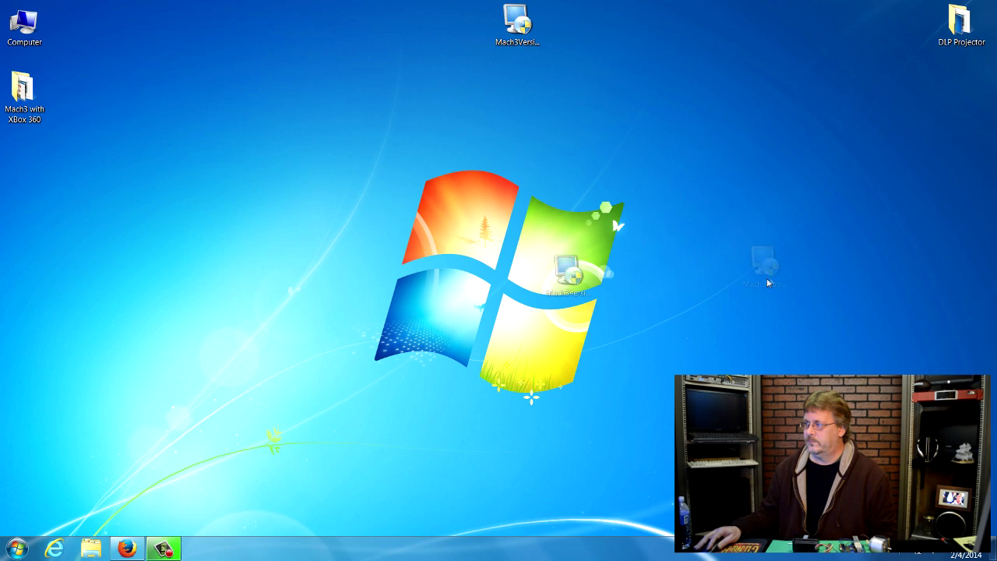
left_click_drag(767, 282, 718, 300)
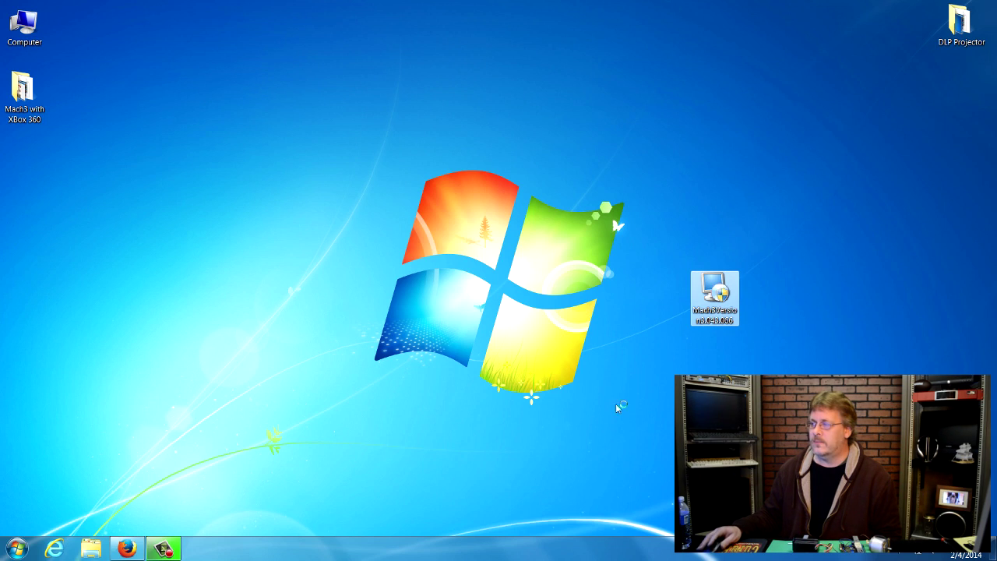
- Launch the Mach3 3.043.066 installer from its desktop icon
double_click(714, 312)
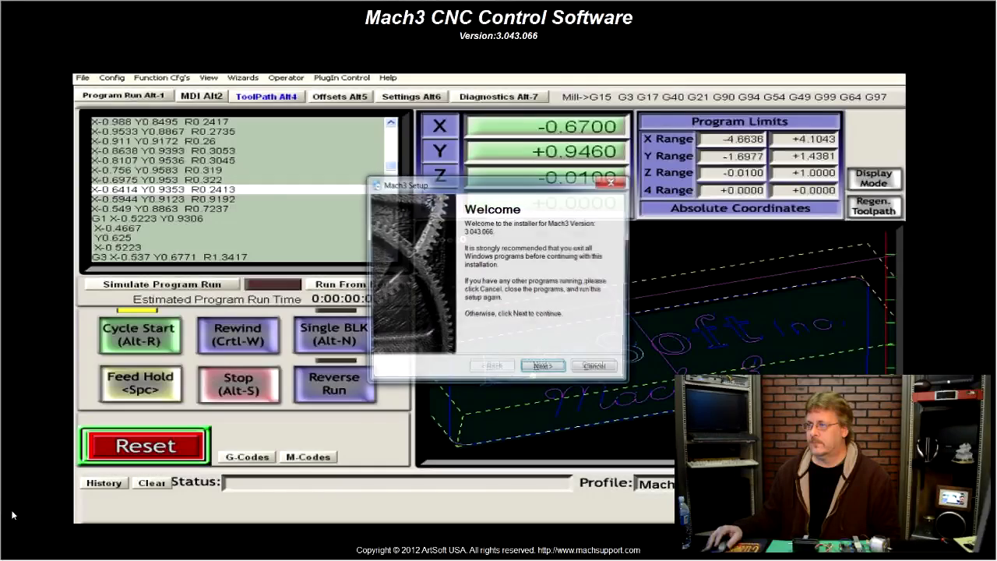
- Accept the license agreement and keep the default C:\Mach3 folder and all packages
left_click(545, 368)
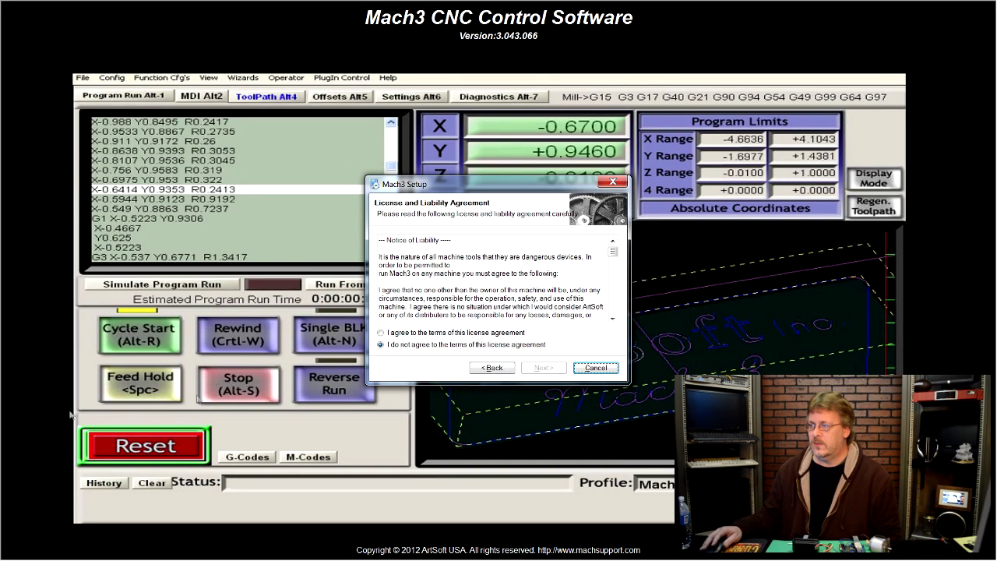
left_click(392, 332)
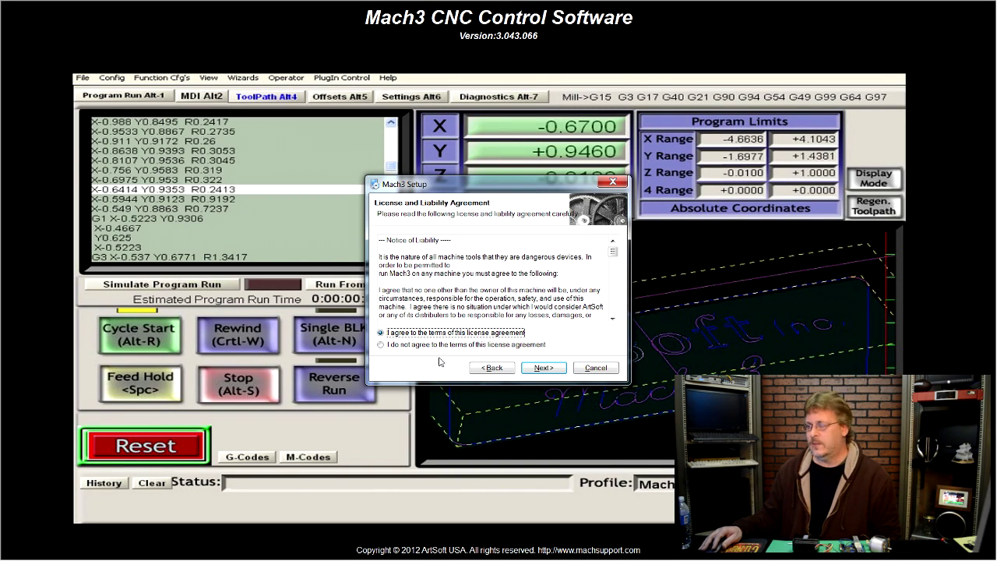
left_click(544, 368)
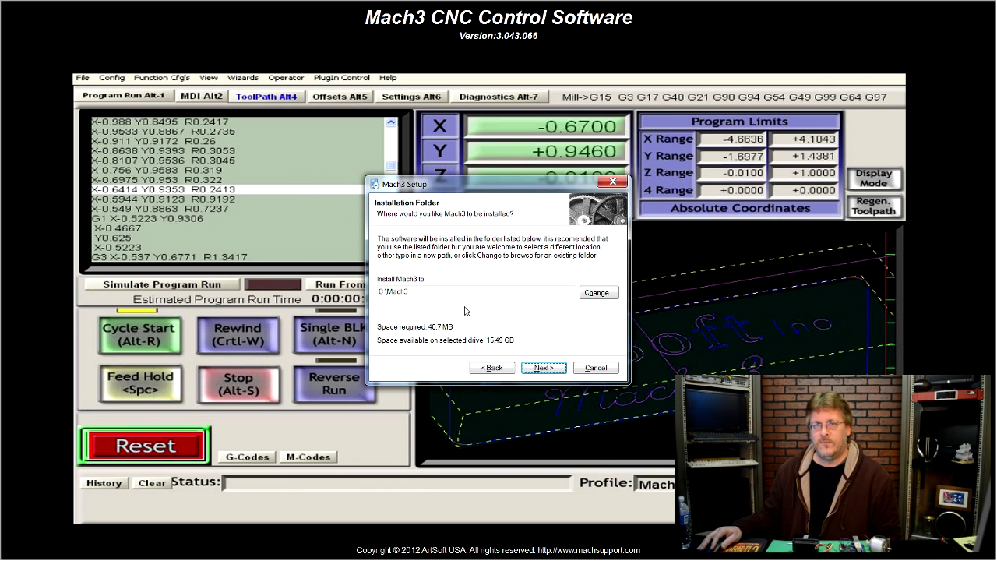
left_click(529, 369)
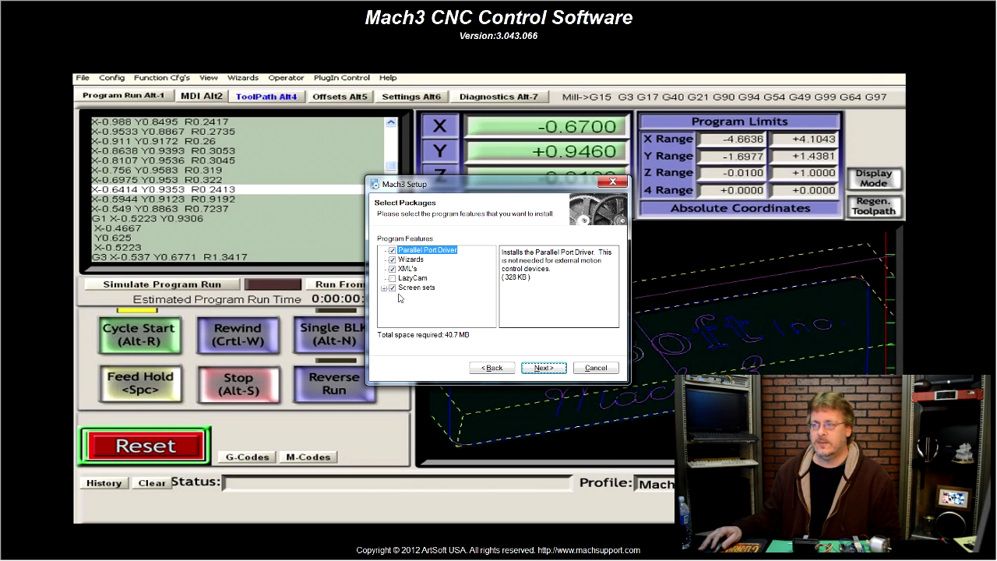
left_click(545, 368)
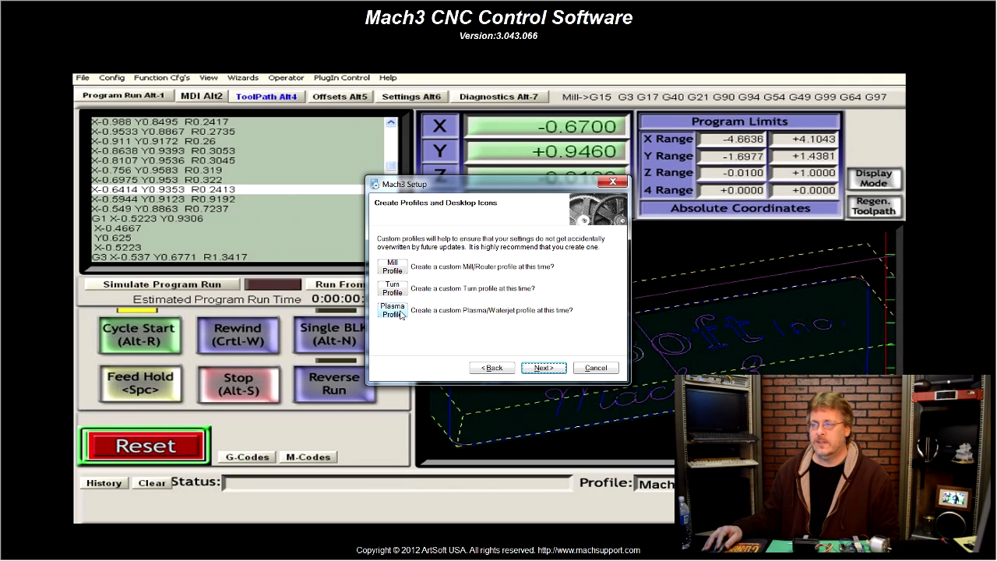
- Create a custom mill profile named Mill and start installing Mach3
left_click(403, 271)
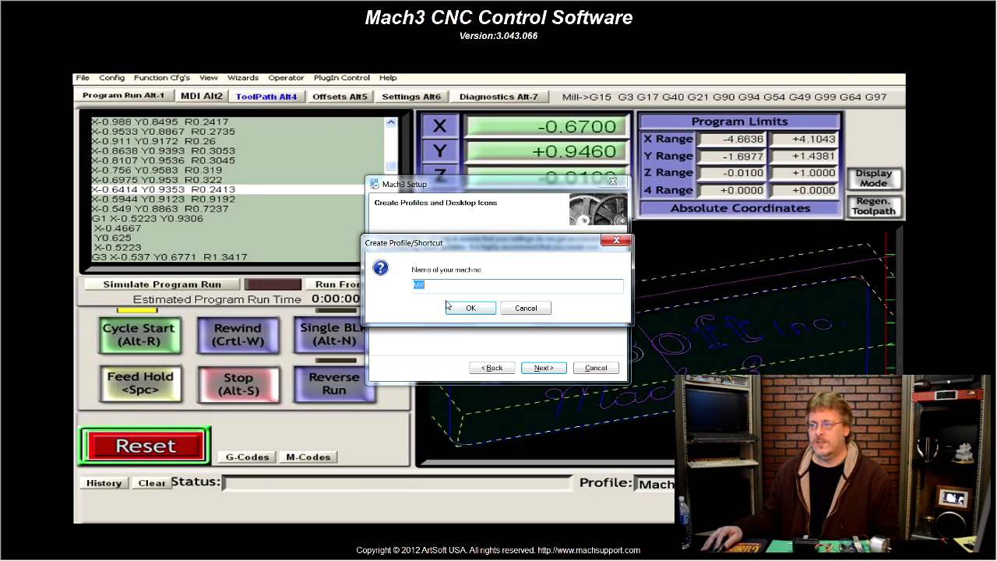
left_click(471, 309)
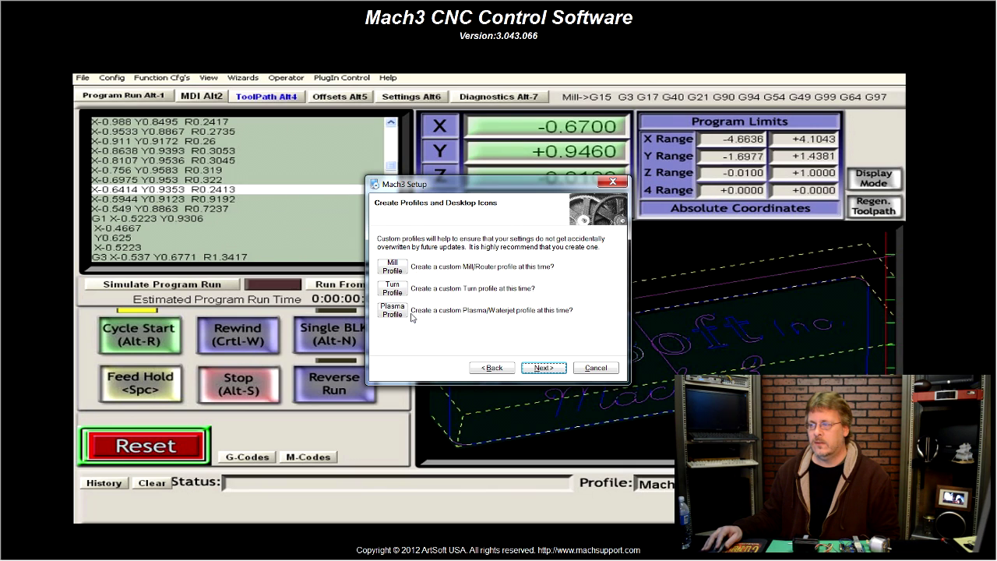
left_click(539, 369)
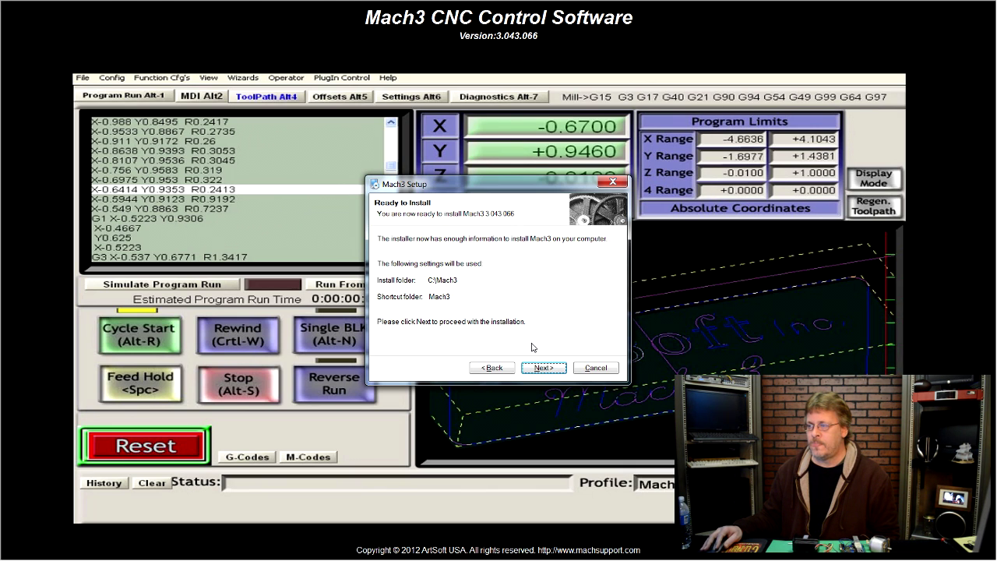
left_click(543, 365)
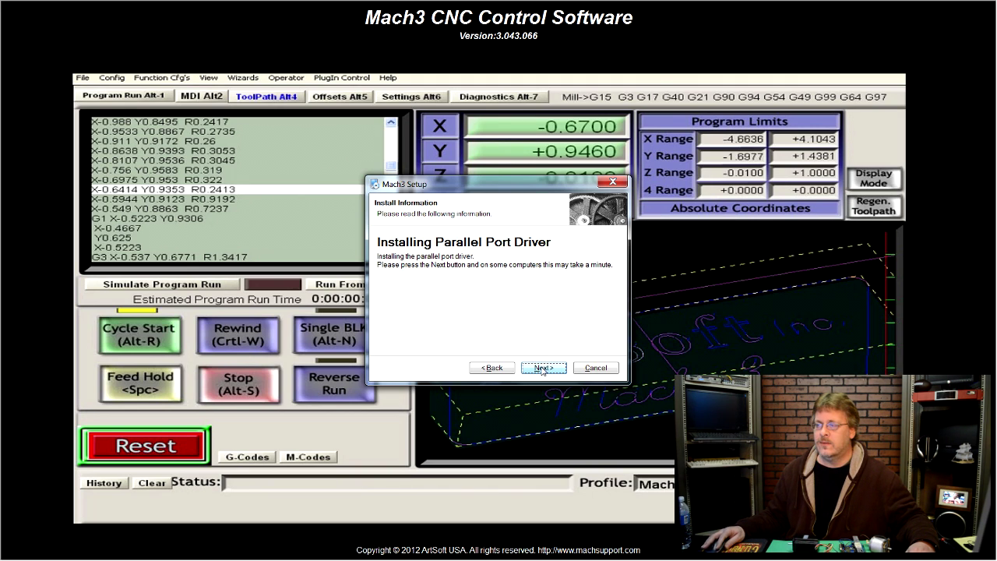
- Install the parallel port driver and dismiss the no-driver-sensed DriverTest warning
left_click(542, 368)
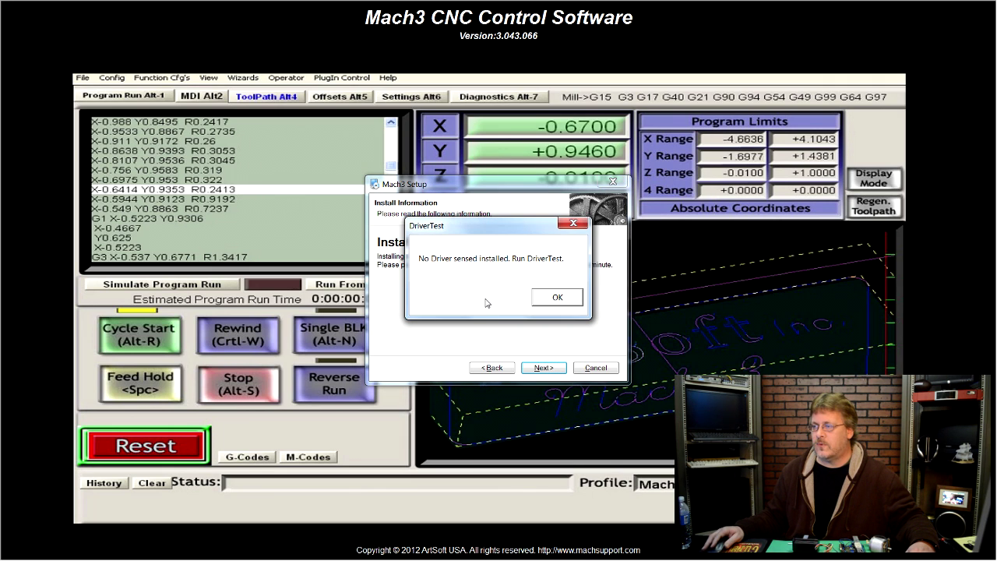
left_click(557, 297)
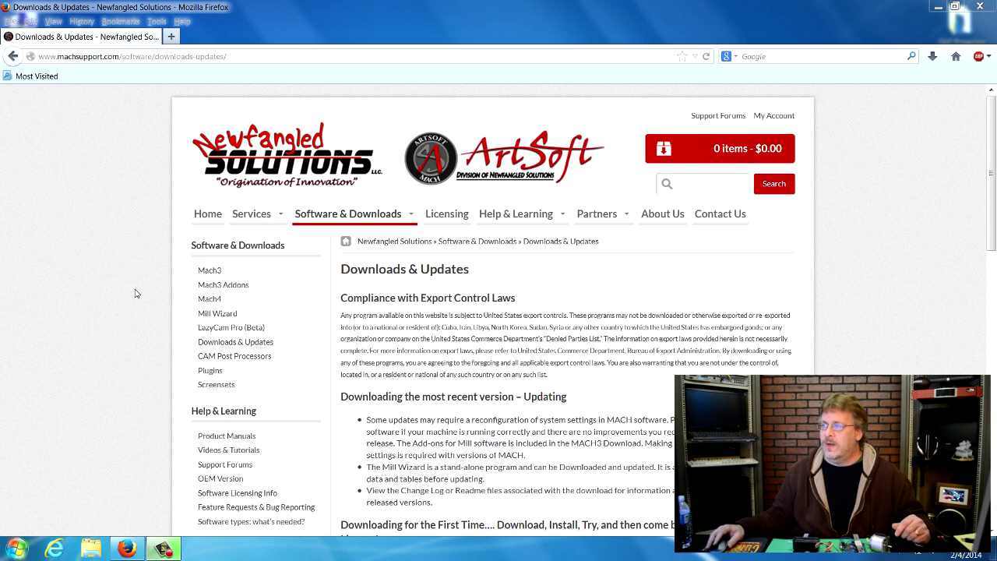
- Go to Help & Learning > Videos & Tutorials and scroll the ArtSoft Video Tutorials list
mouse_move(549, 220)
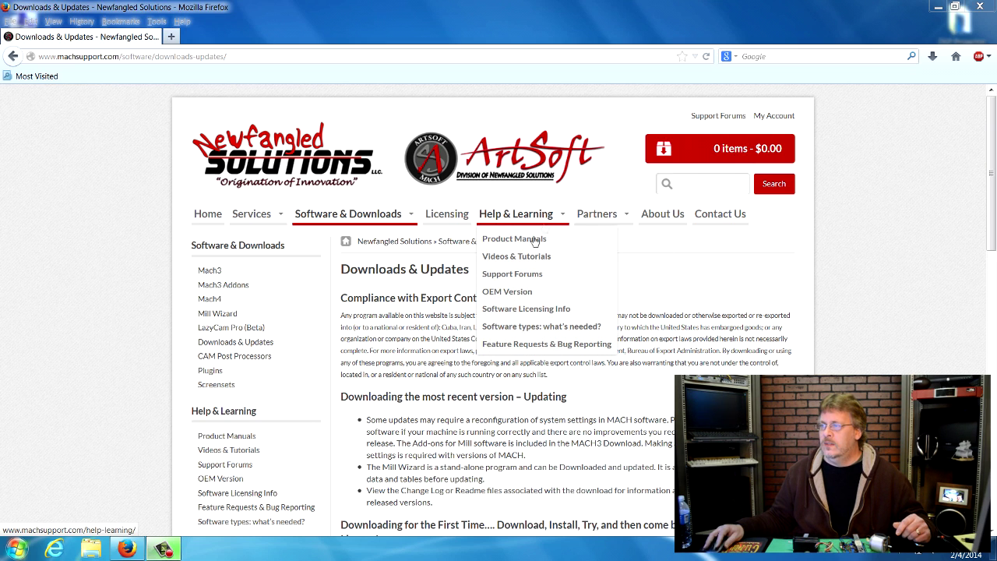
left_click(512, 263)
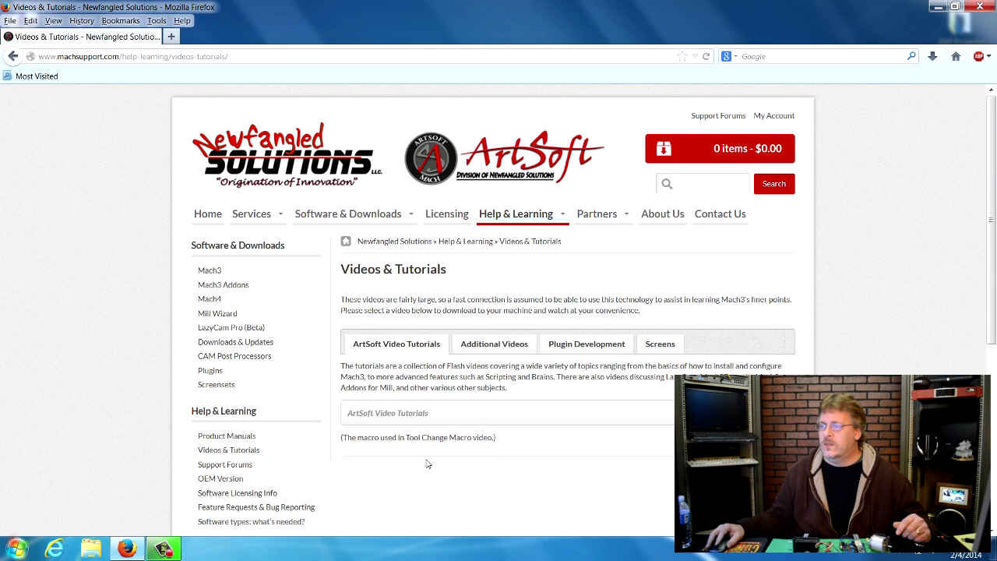
left_click(360, 420)
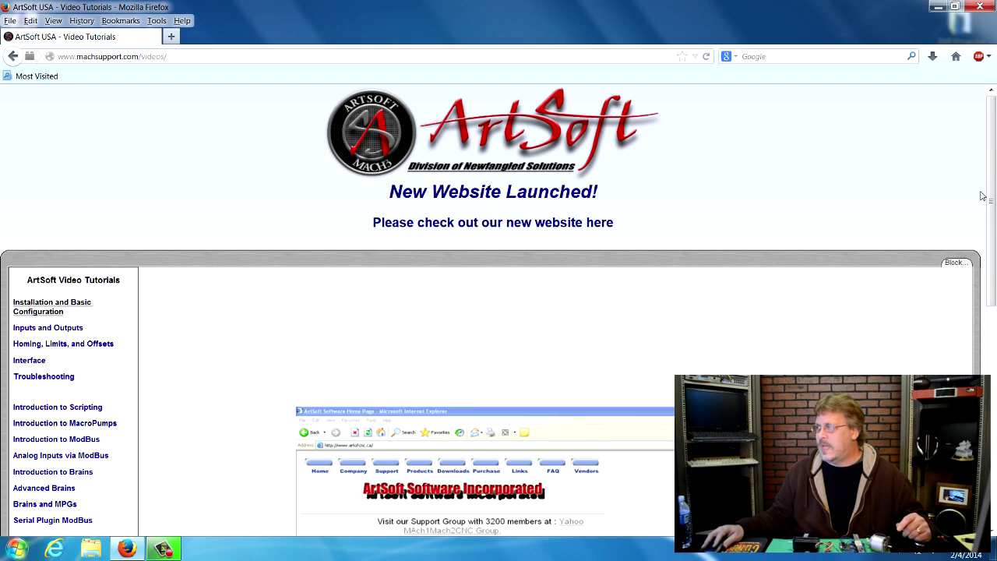
left_click_drag(989, 200, 989, 241)
scroll(161, 216, "down", 2)
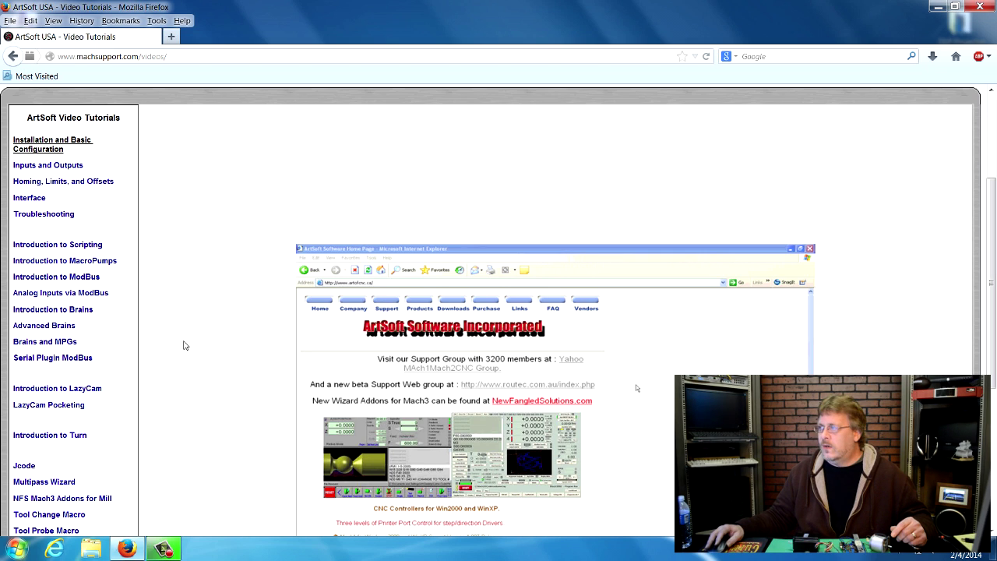
- Start Mach3 Loader from the Mach3 folder in All Programs
left_click(16, 549)
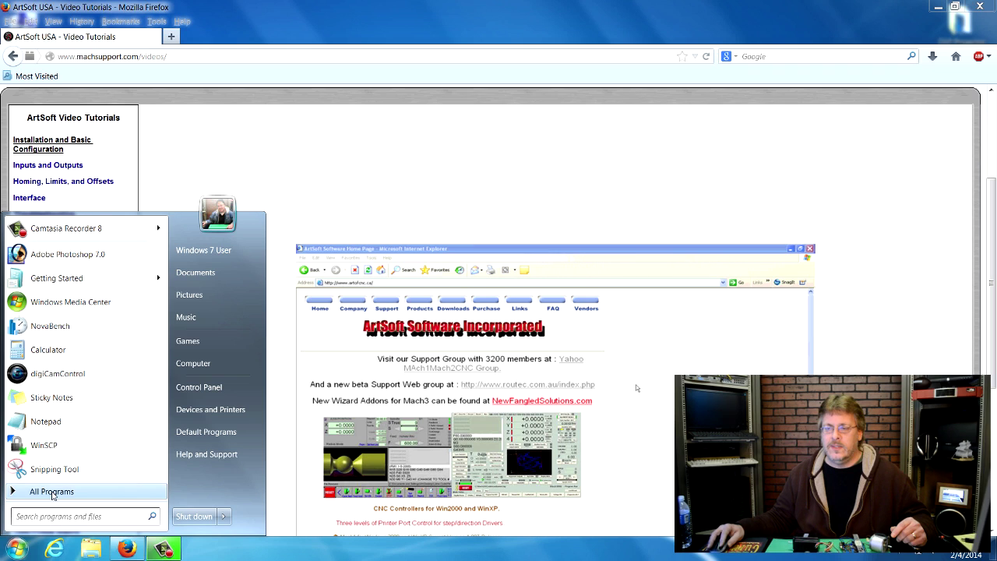
left_click(52, 492)
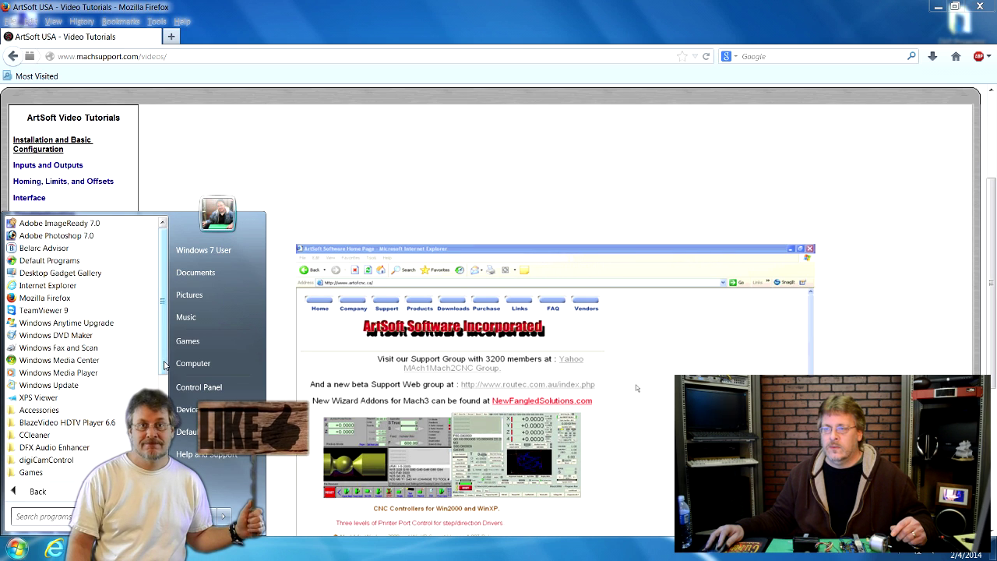
scroll(164, 364, "down", 3)
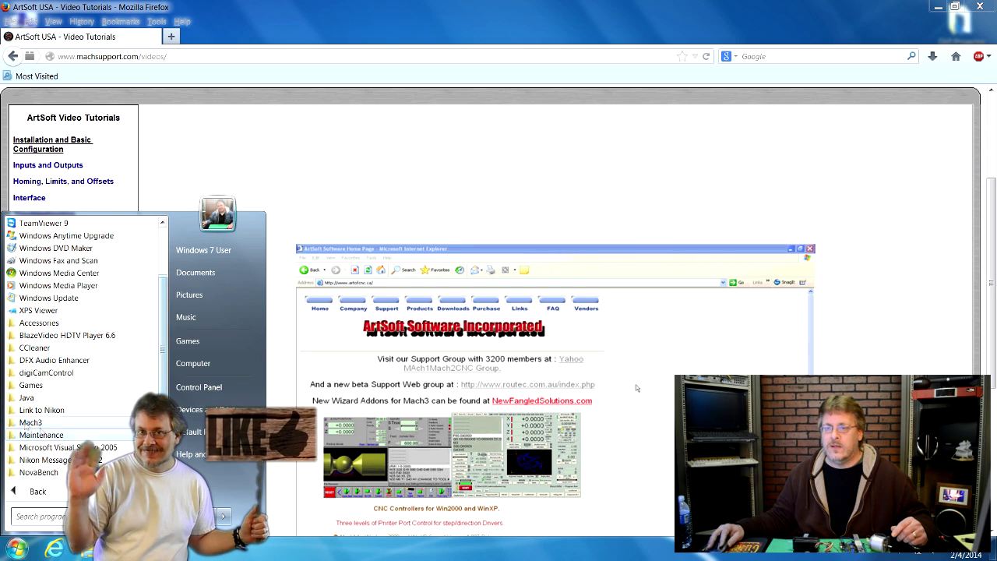
left_click(29, 422)
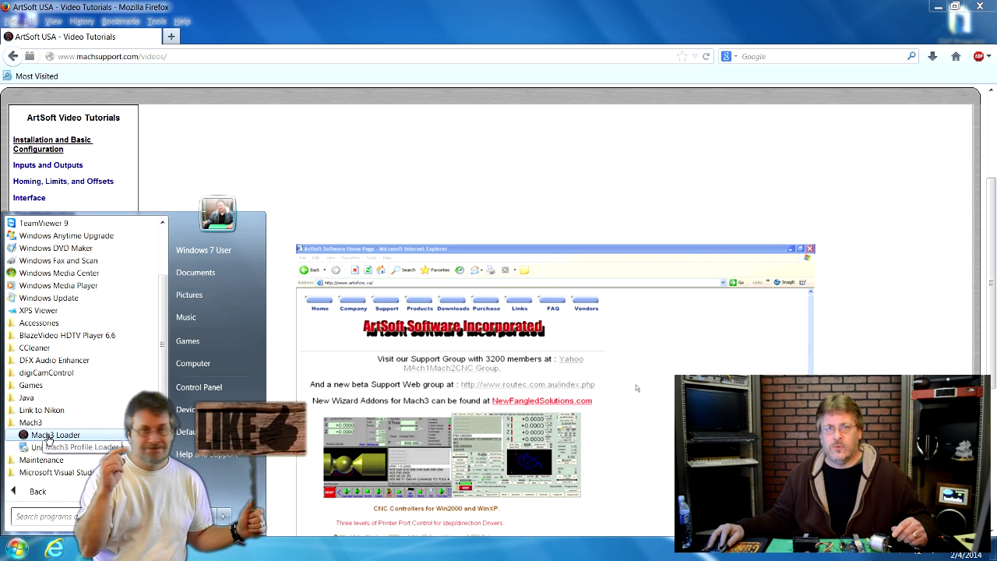
left_click(48, 436)
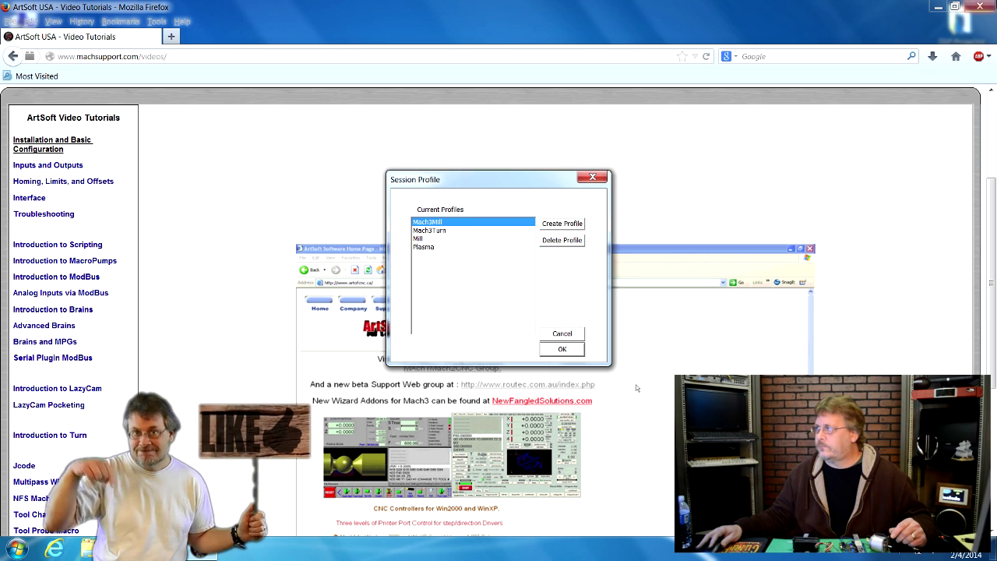
- Minimize Firefox, nudge the Session Profile dialog left, and load the Mach3Mill profile
key("super+m")
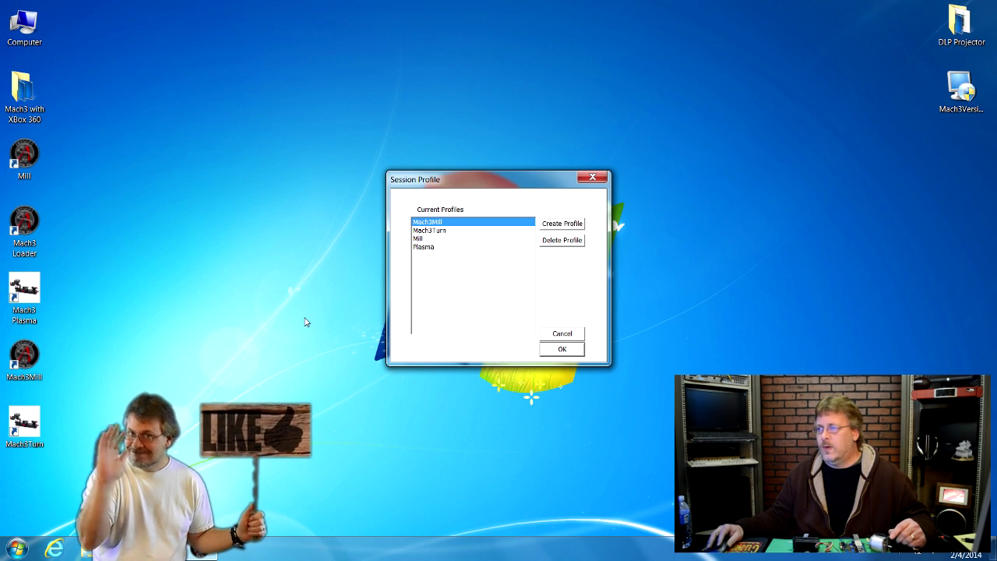
left_click_drag(532, 178, 479, 183)
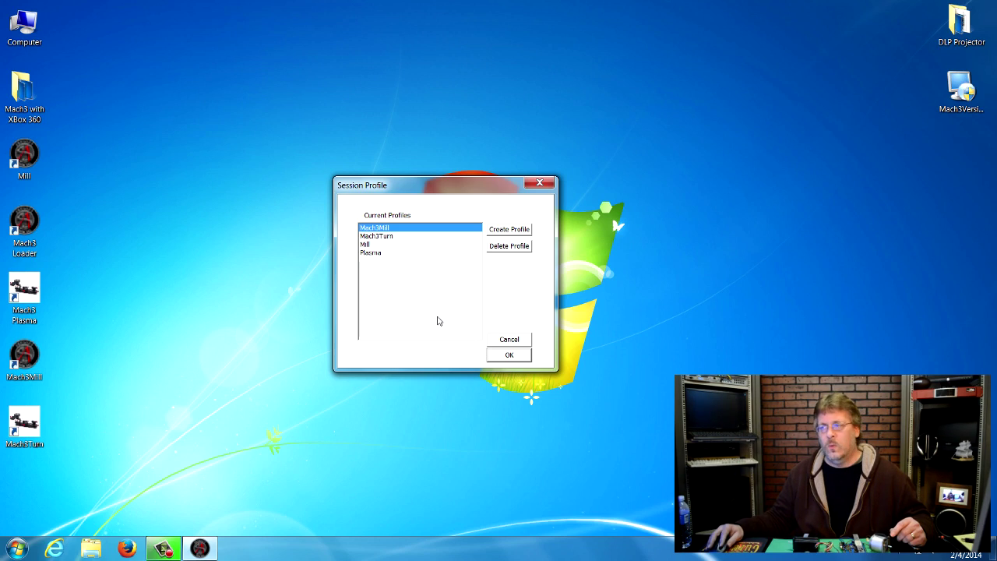
key("Return")
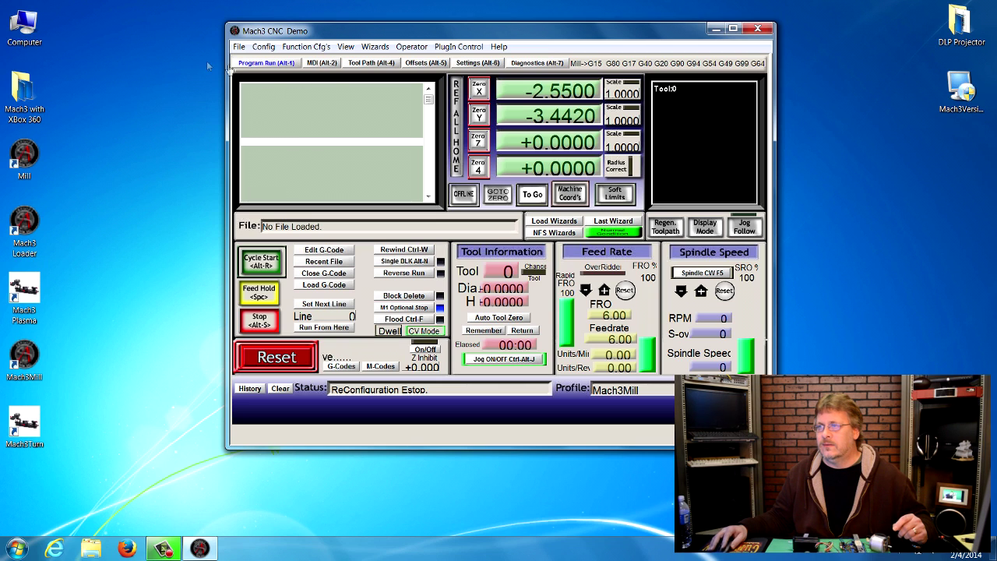
- Open Mach3's Config menu showing Select Native Units, Ports and Pins and Motor Tuning
left_click(269, 49)
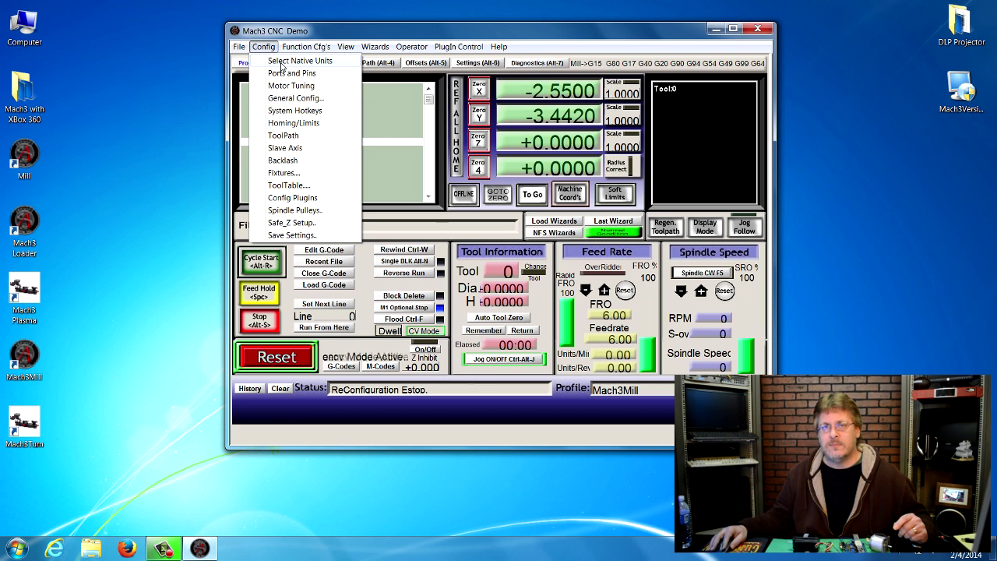
- Close the Config menu without choosing an option, back on the Program Run screen
left_click(730, 133)
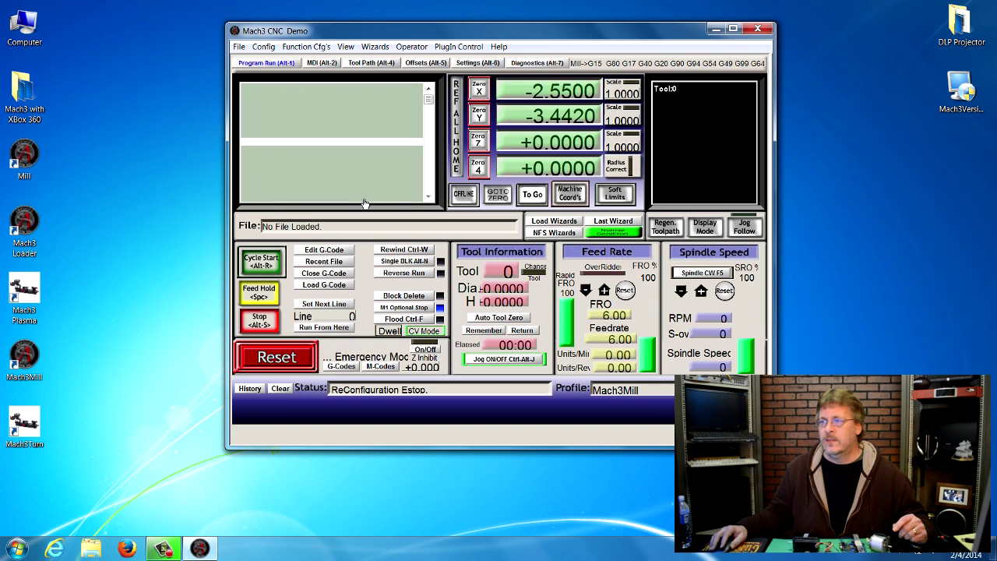
- Load the sample roadrunner.tap from the C:\Mach3\GCode folder, showing all file types
left_click(240, 49)
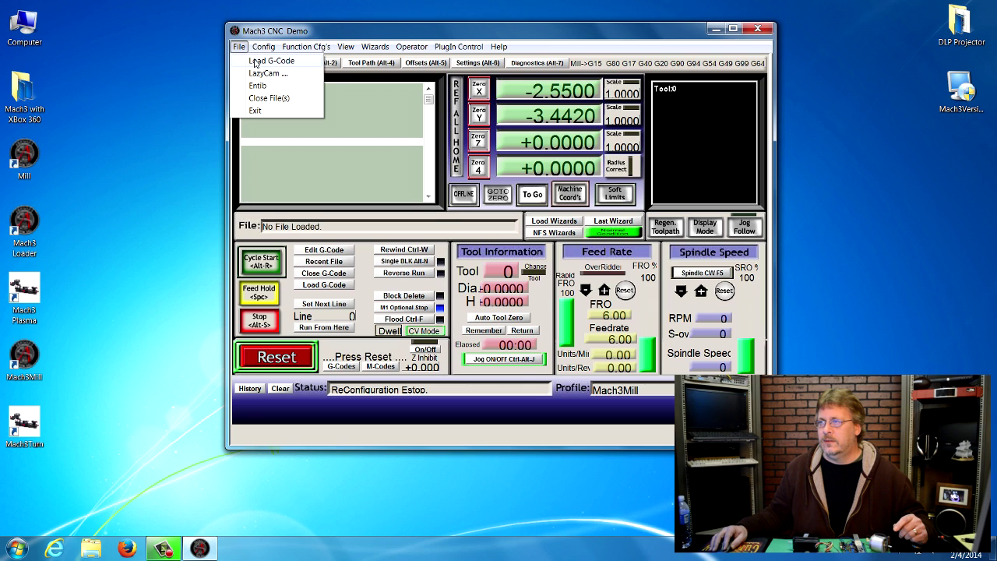
left_click(255, 62)
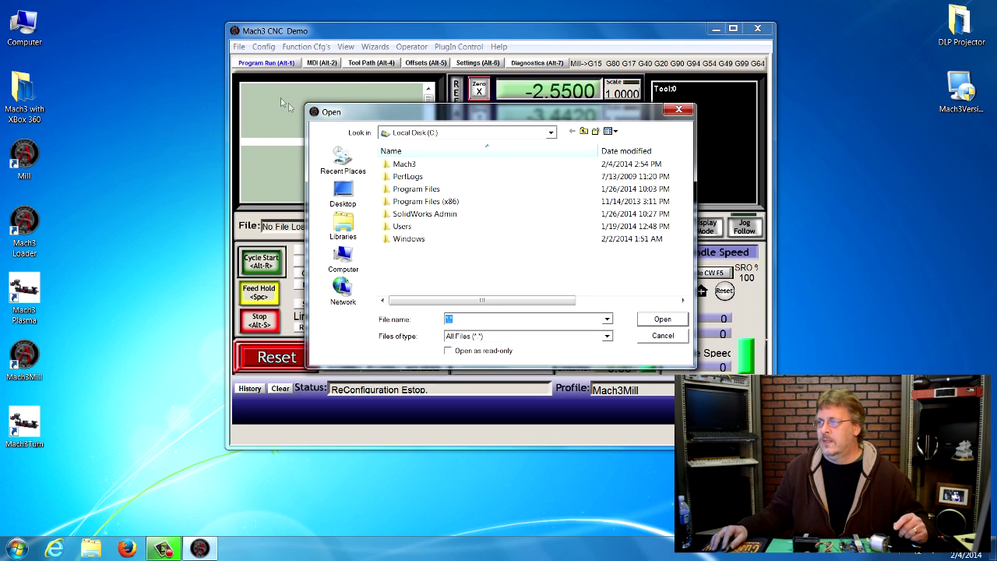
double_click(400, 165)
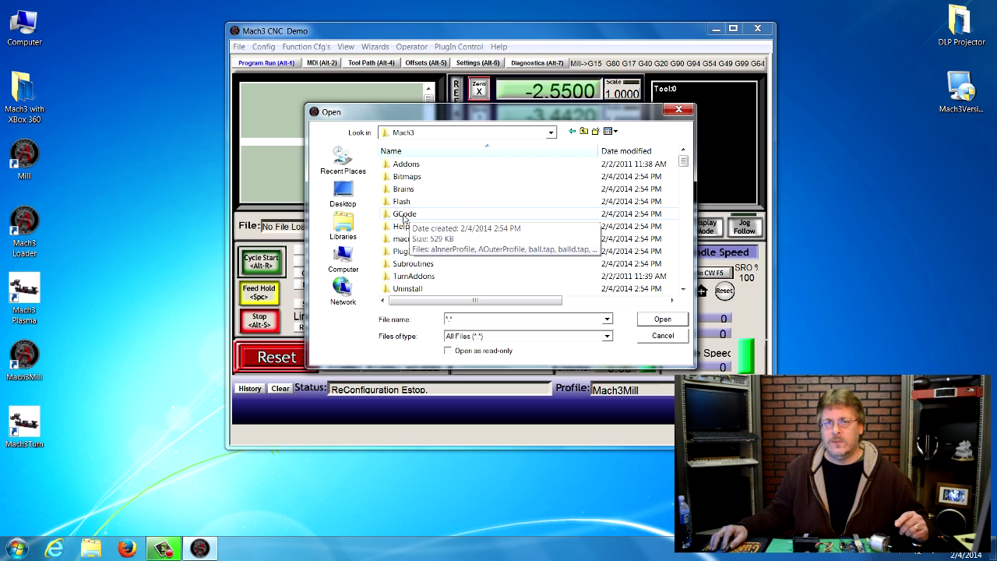
double_click(404, 215)
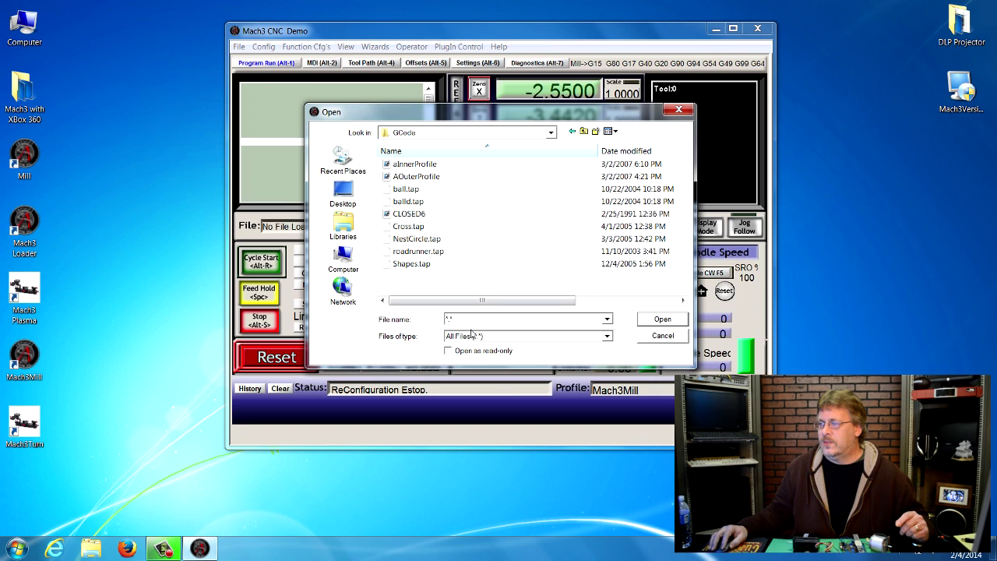
left_click(607, 337)
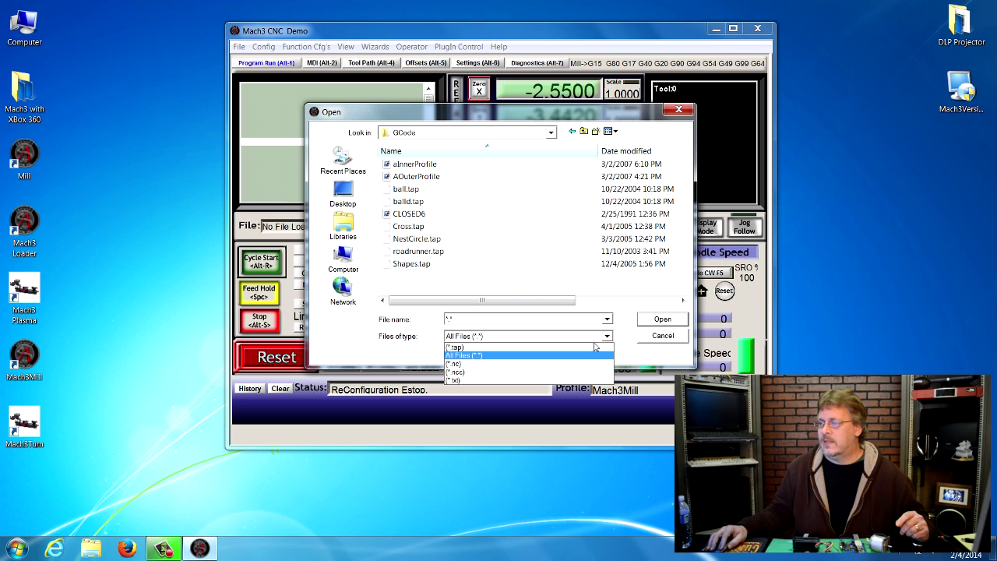
left_click(457, 355)
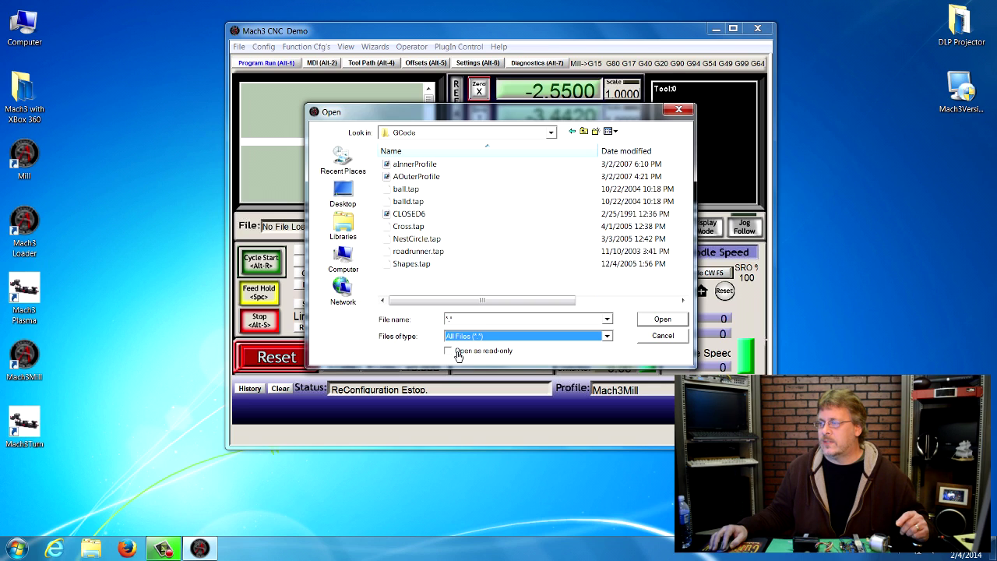
left_click(418, 253)
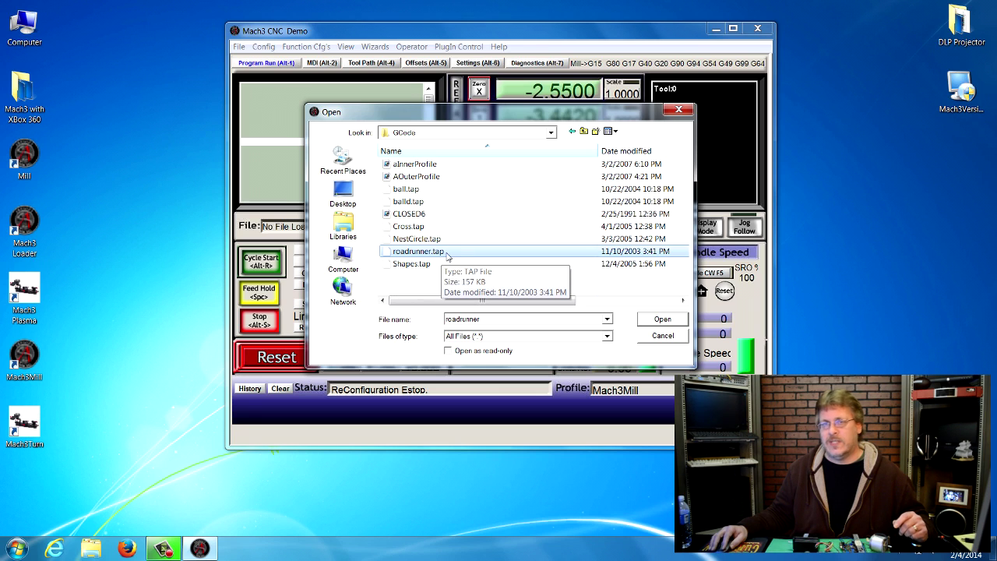
left_click(661, 320)
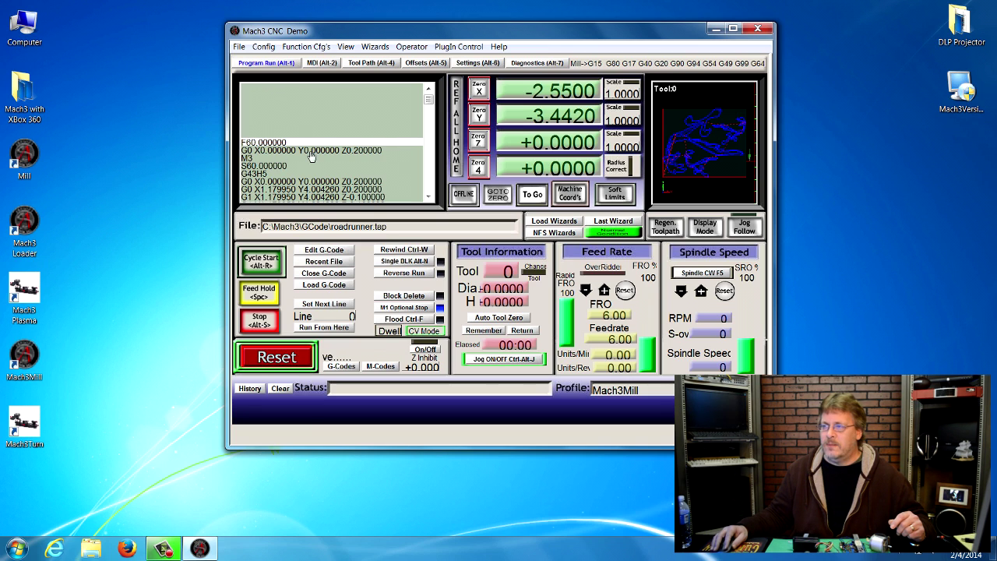
left_click(429, 198)
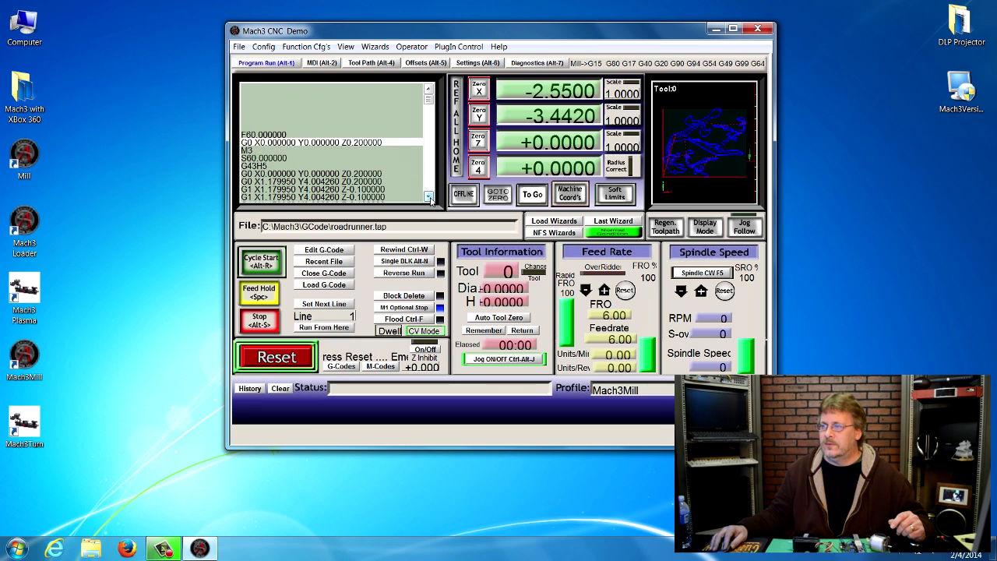
left_click(429, 198)
left_click(429, 198)
left_click(429, 199)
left_click(429, 198)
left_click(429, 198)
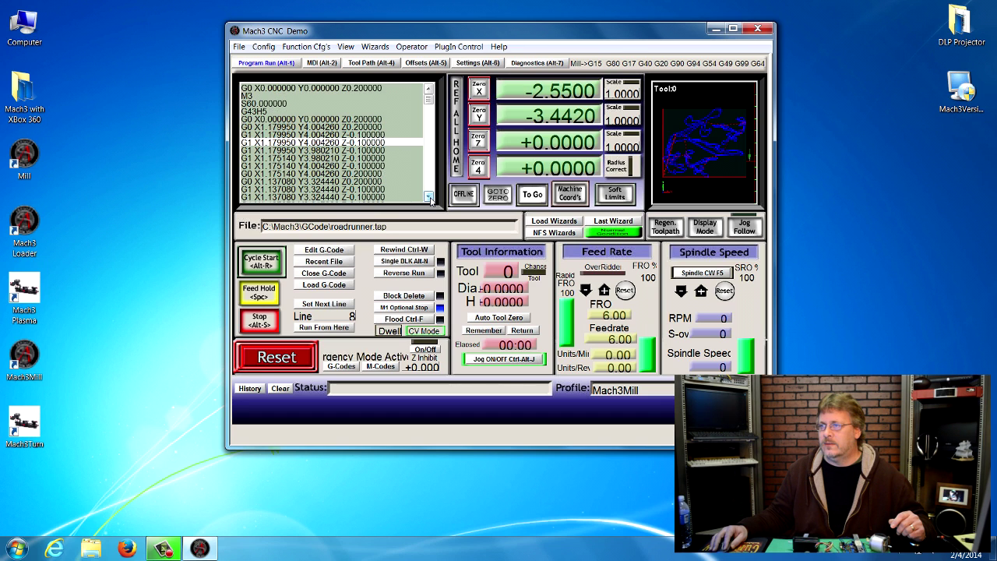
left_click(429, 199)
left_click(429, 199)
left_click(429, 199)
left_click(430, 199)
left_click(429, 199)
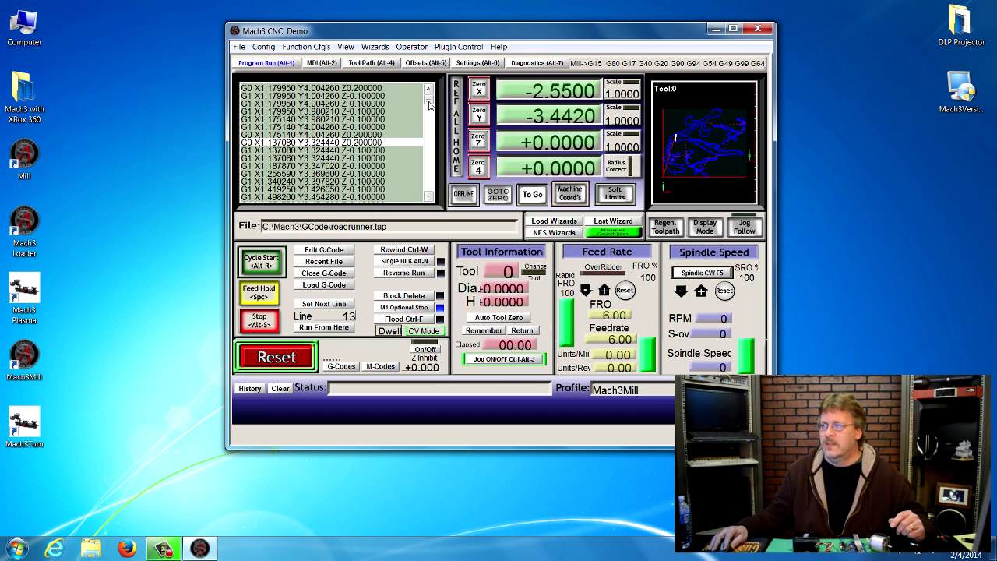
mouse_move(429, 105)
left_mouse_down()
mouse_move(434, 193)
mouse_move(434, 91)
left_mouse_up()
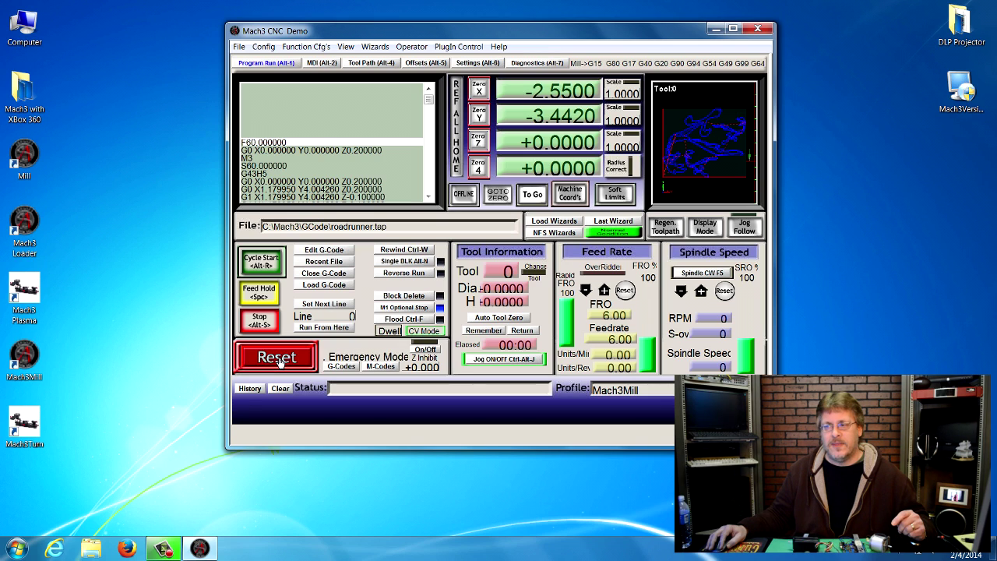
- Reset out of emergency mode and Cycle Start the roadrunner program
left_click(278, 360)
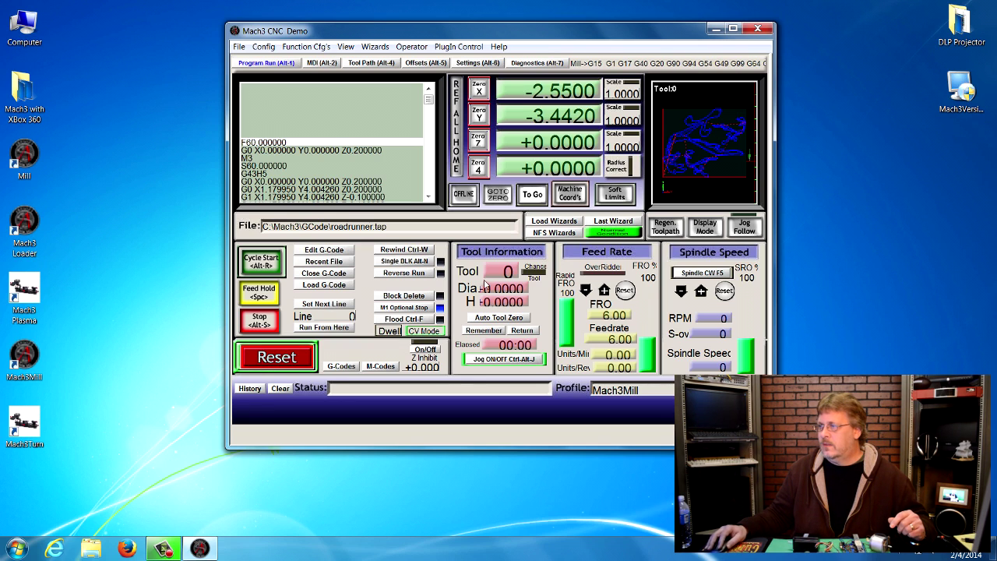
left_click(262, 262)
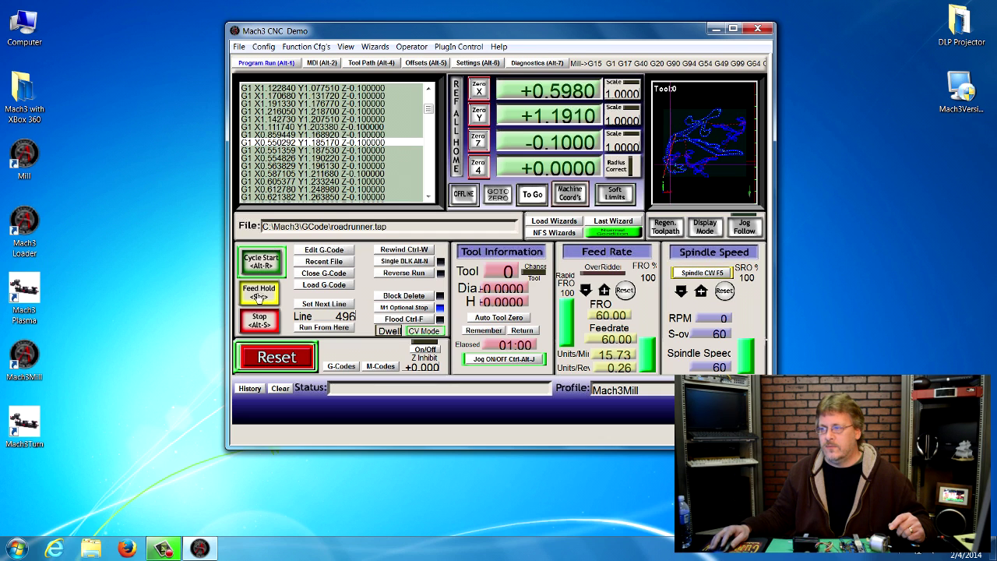
- Raise the feed override to 140%, drop it to 130%, then reset it to 100%
left_click(605, 291)
left_click(604, 290)
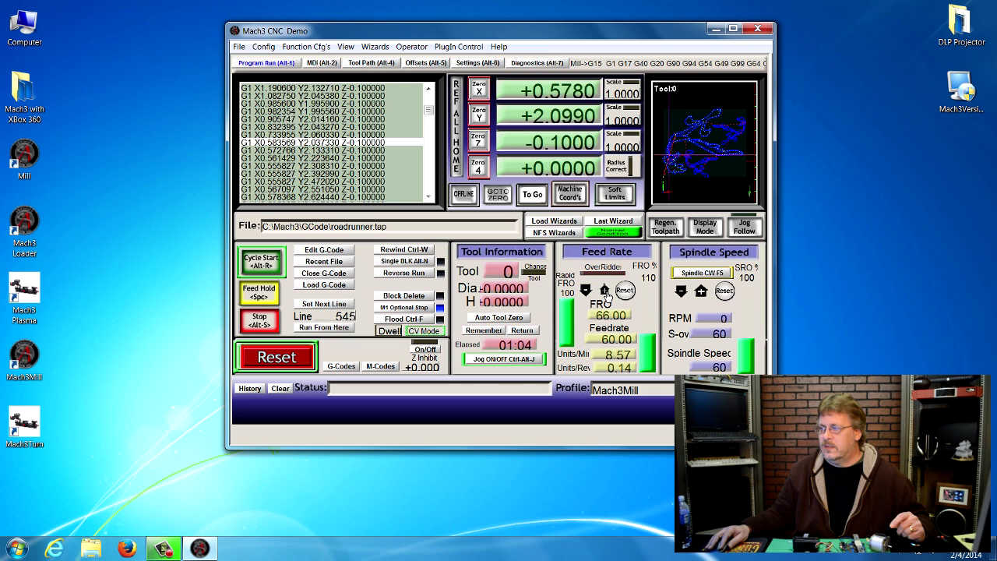
left_click(605, 291)
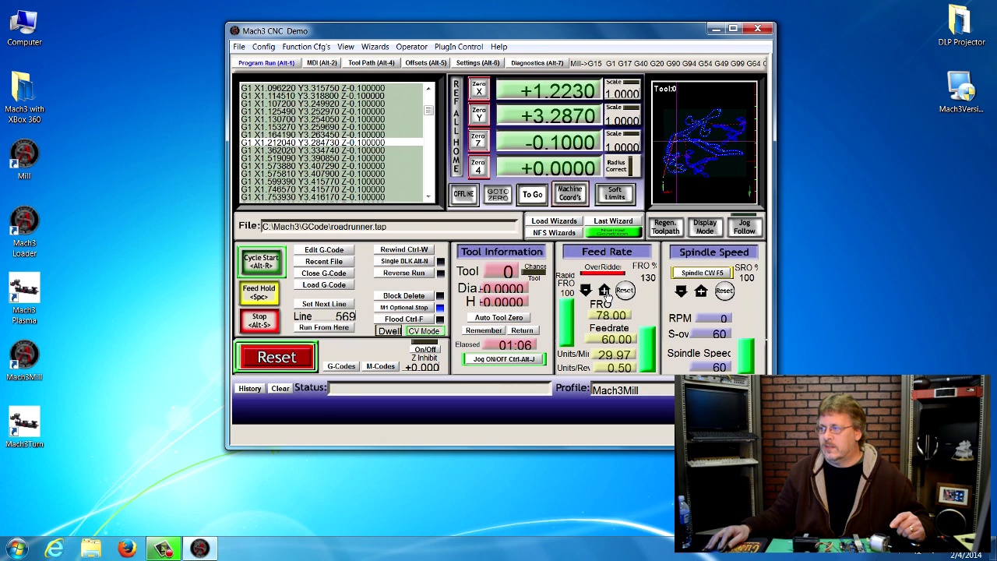
left_click(604, 290)
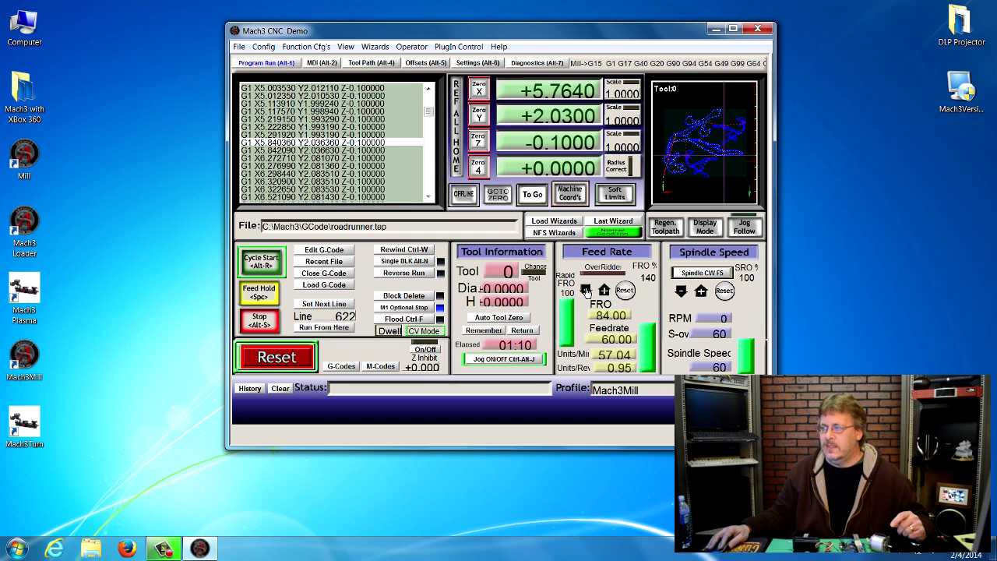
left_click(585, 290)
left_click(625, 291)
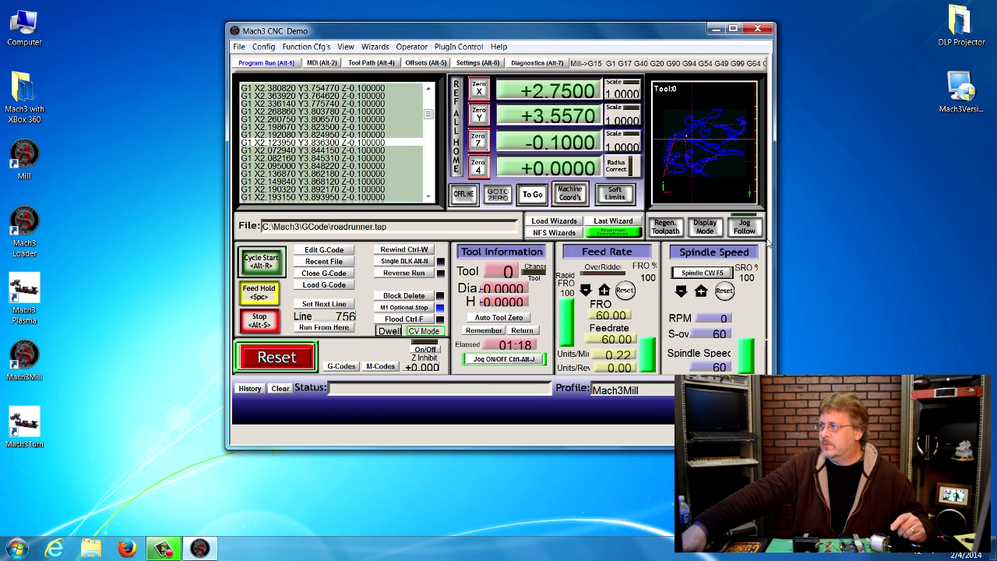
- Jog the machine in the Y+ direction with the Up arrow
key("Up")
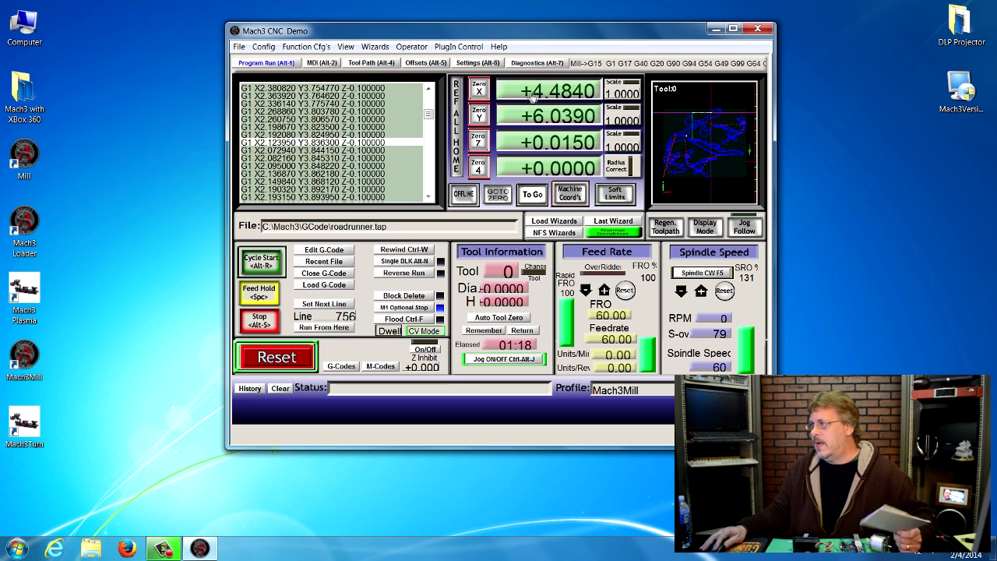
- Zero X, Y and Z at the jogged spot, run roadrunner from there, then stop it
left_click(479, 90)
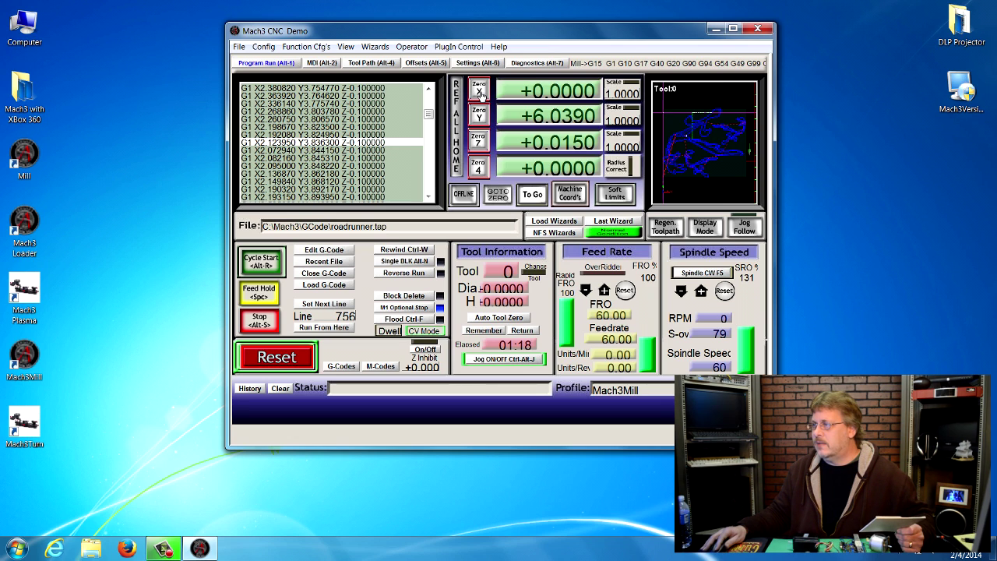
left_click(479, 115)
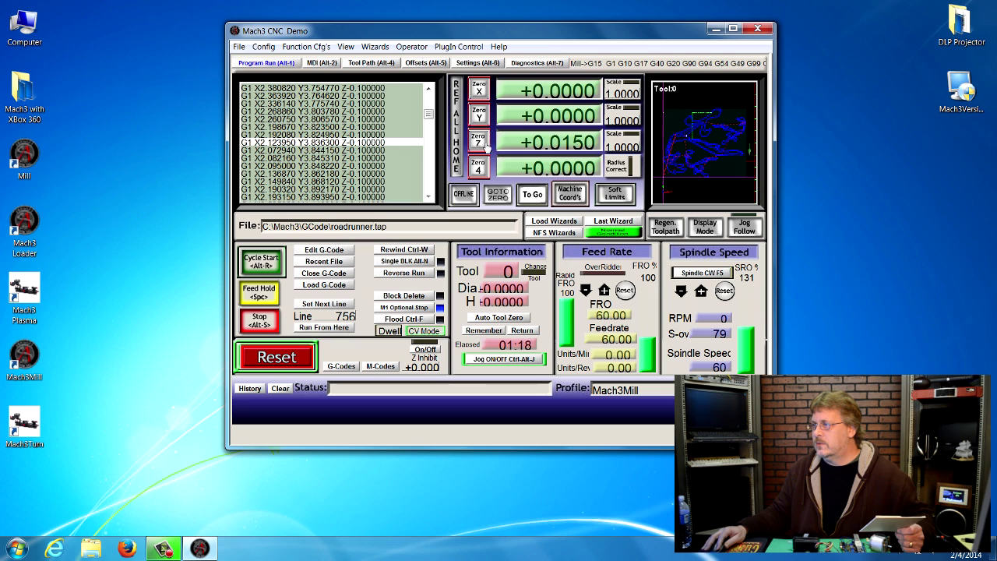
left_click(479, 142)
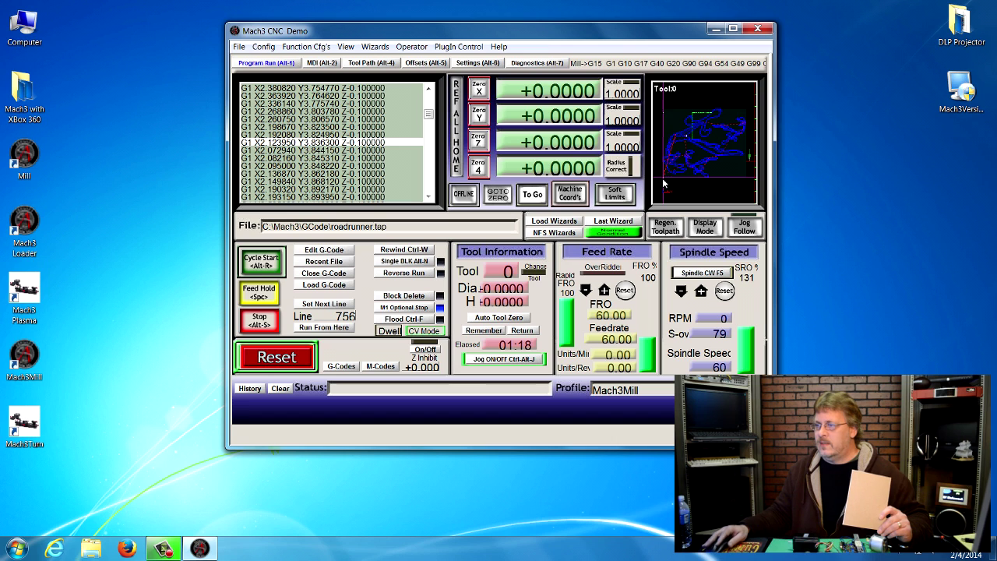
key("alt+r")
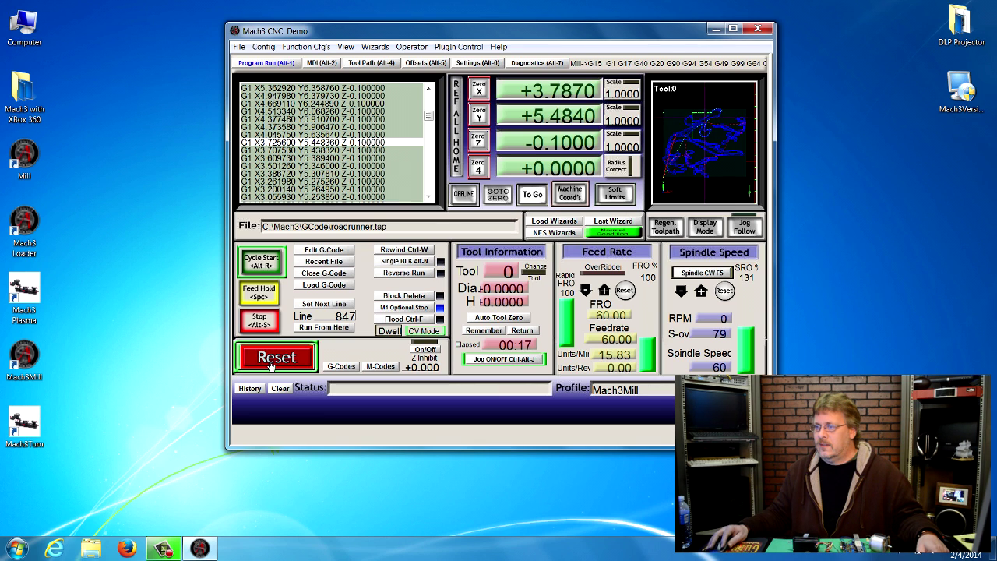
left_click(261, 320)
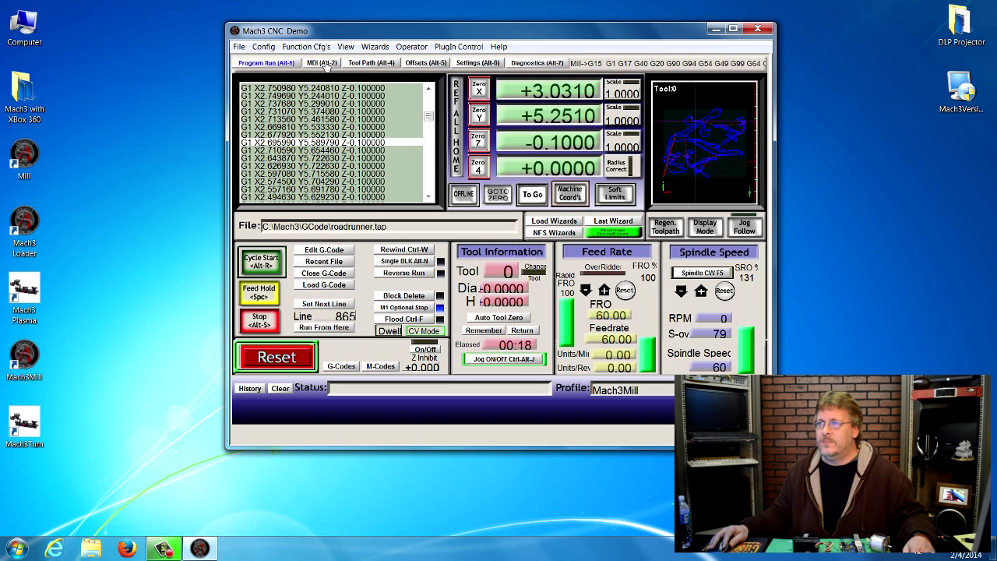
- Step through the MDI, Tool Path, Offsets, Settings and Diagnostics screens, then nudge the window
left_click(323, 63)
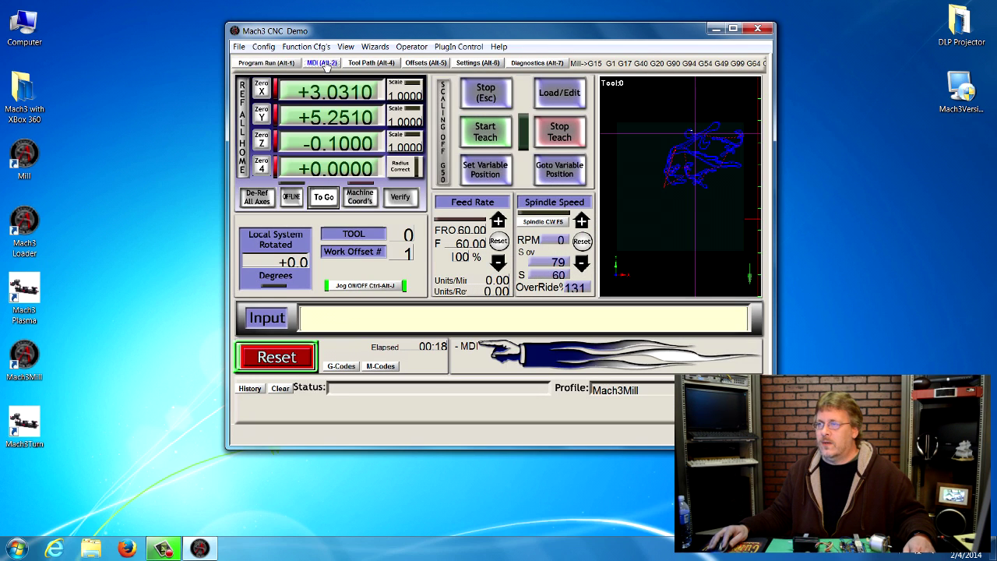
left_click(380, 65)
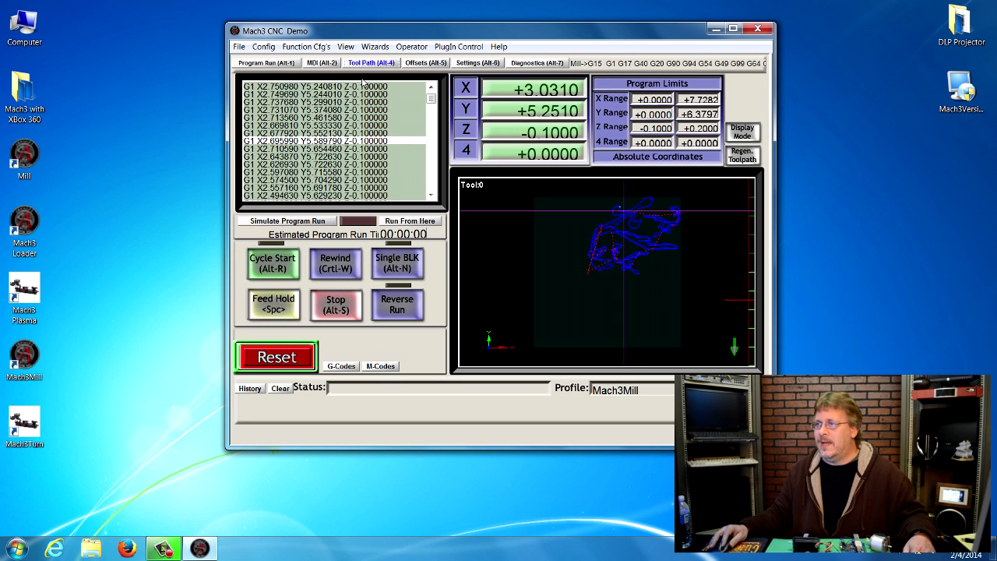
left_click(427, 64)
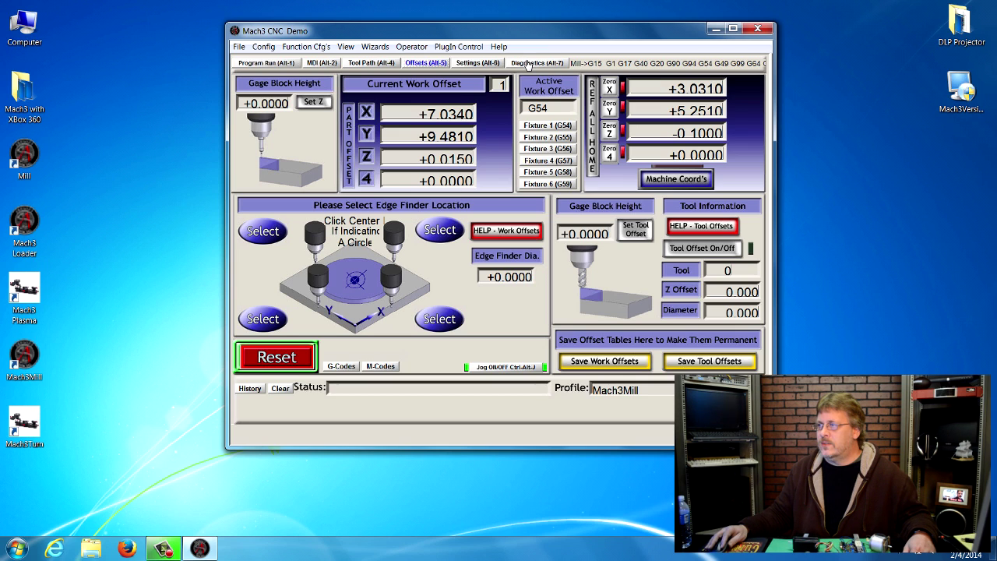
left_click(477, 63)
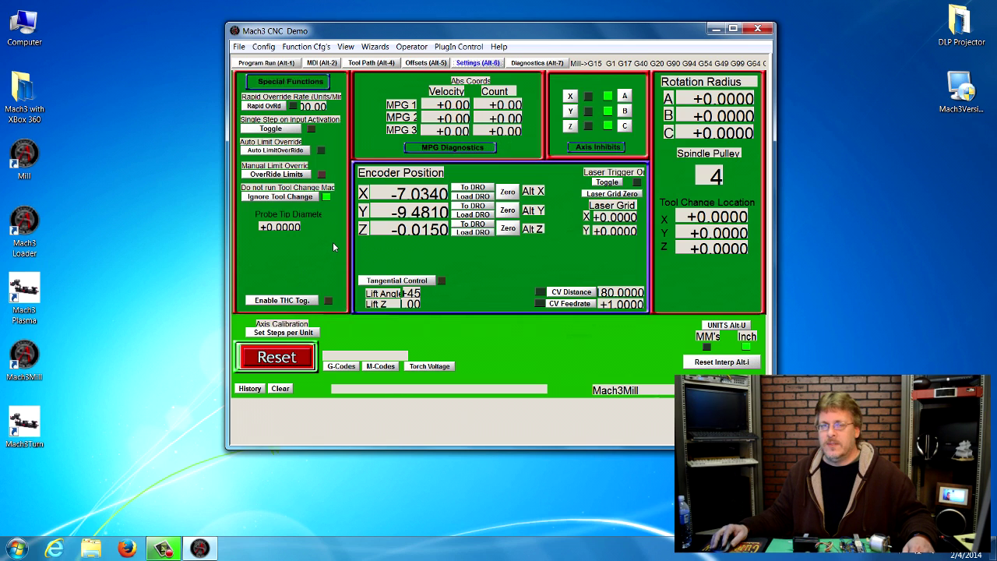
left_click(545, 64)
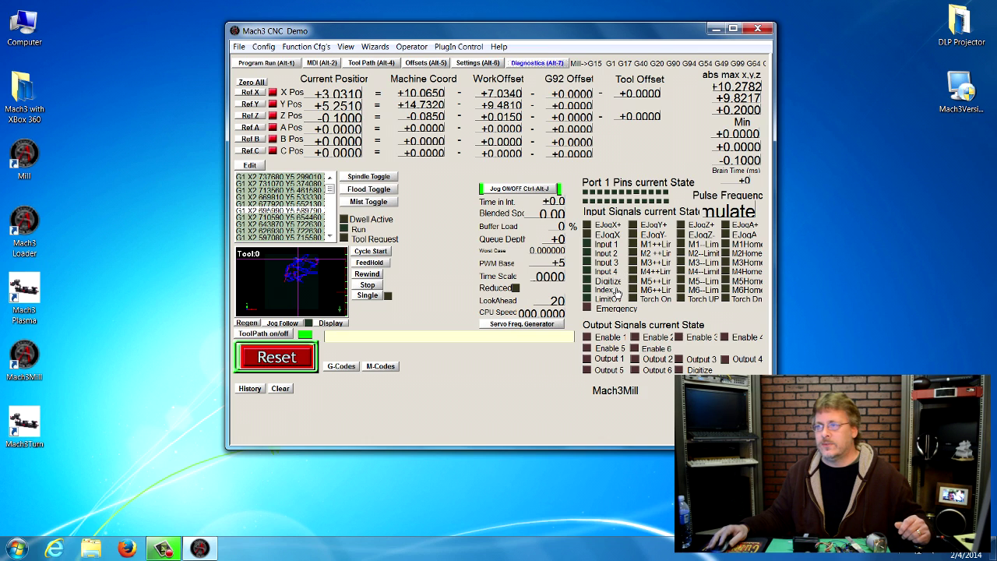
left_click_drag(351, 30, 343, 34)
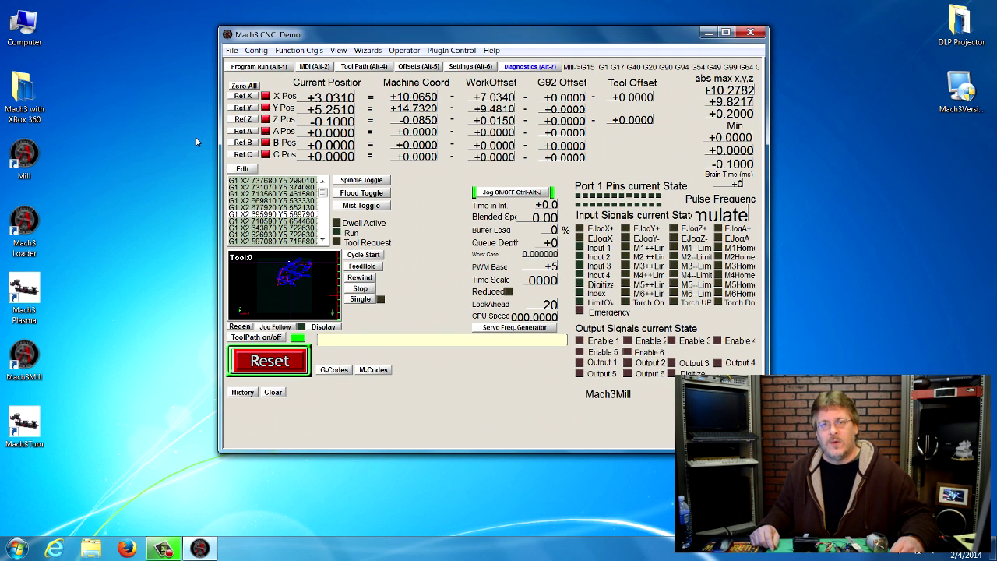